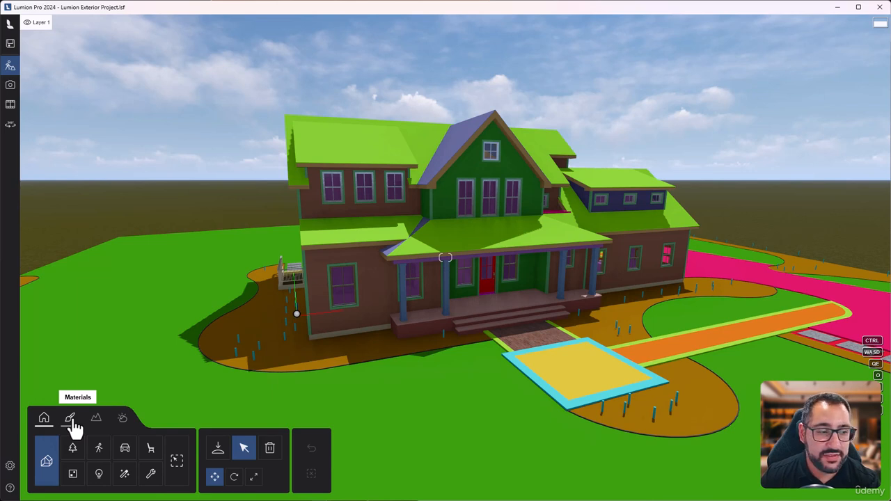
# Step: Switch to material editing and view the house and its surrounding site from above
pyautogui.click(72, 424)
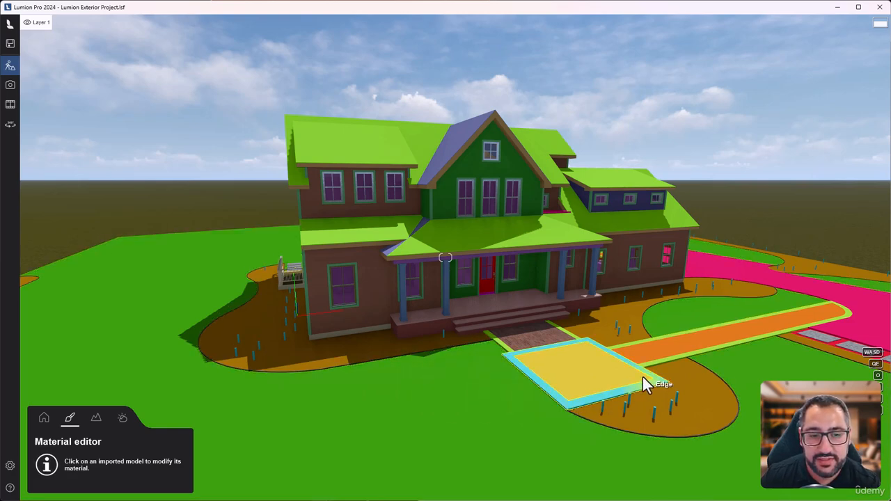
pyautogui.moveTo(615, 343); pyautogui.dragTo(557, 359, button='right')
pyautogui.press('d')
pyautogui.press('q')
pyautogui.moveTo(445, 257); pyautogui.dragTo(447, 303, button='right')
pyautogui.press('s')
pyautogui.press('q')
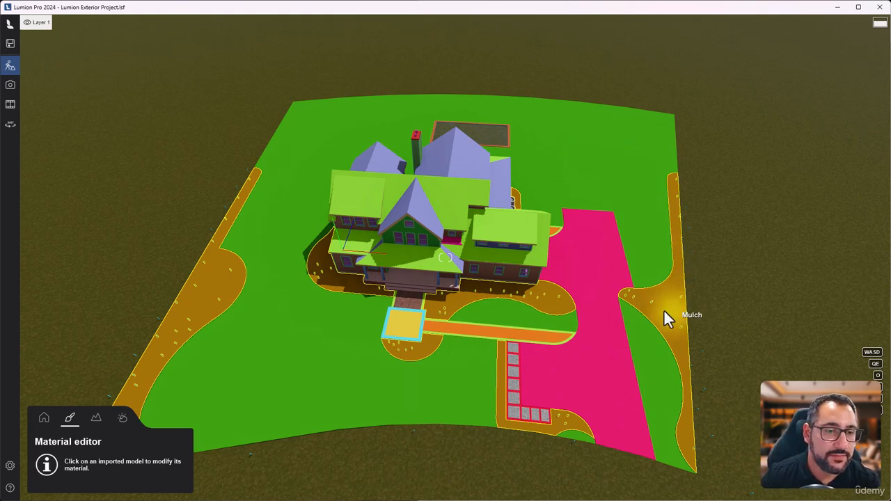
# Step: Open the Black Metal surface of the front gable's window frames for material editing
pyautogui.press('w')
pyautogui.press('w')
pyautogui.moveTo(445, 258); pyautogui.dragTo(389, 261, button='right')
pyautogui.press('w')
pyautogui.press('w')
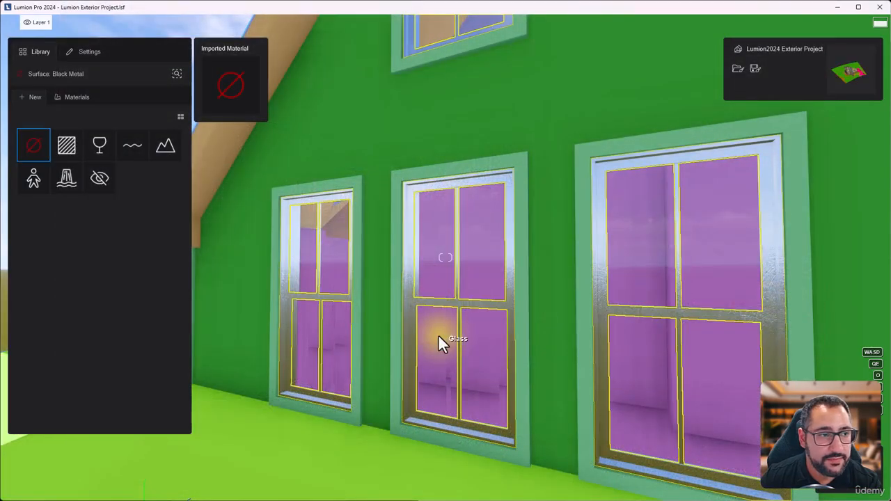
pyautogui.press('a')
pyautogui.moveTo(439, 337); pyautogui.dragTo(465, 334, button='right')
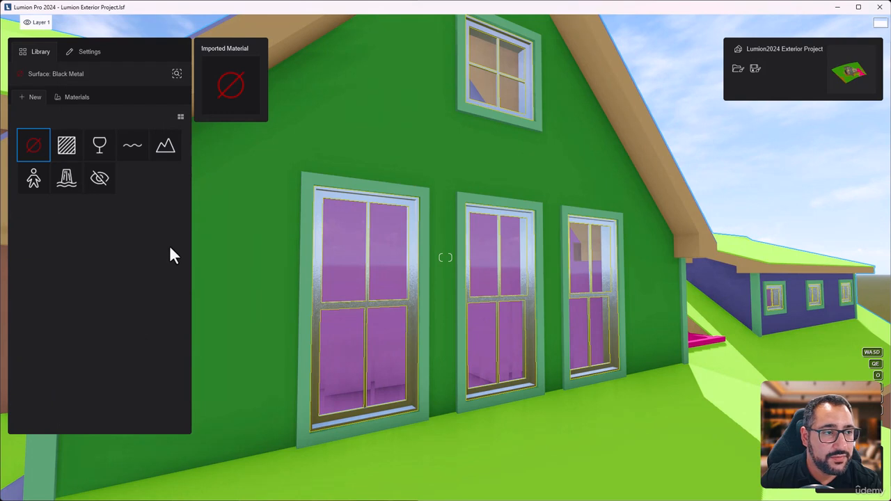
# Step: Browse the metal materials in the material library across all three pages, comparing their previews
pyautogui.click(74, 99)
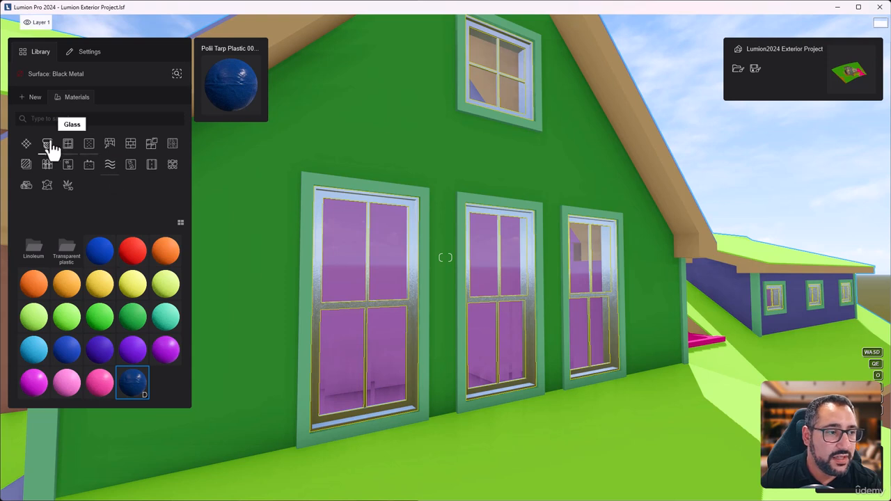
pyautogui.click(25, 144)
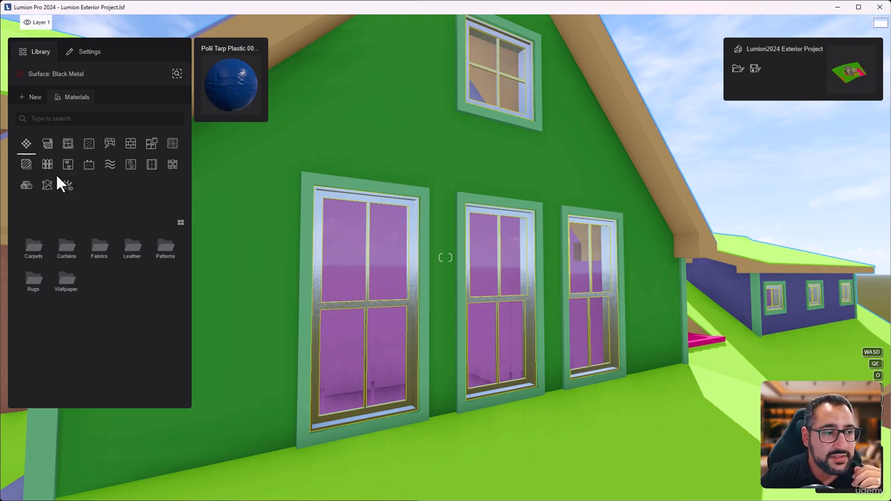
pyautogui.click(90, 155)
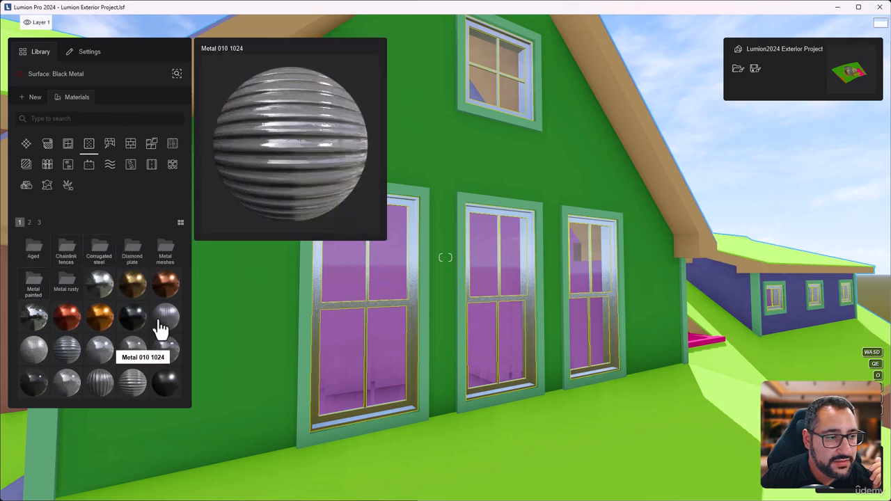
pyautogui.click(29, 223)
pyautogui.click(39, 223)
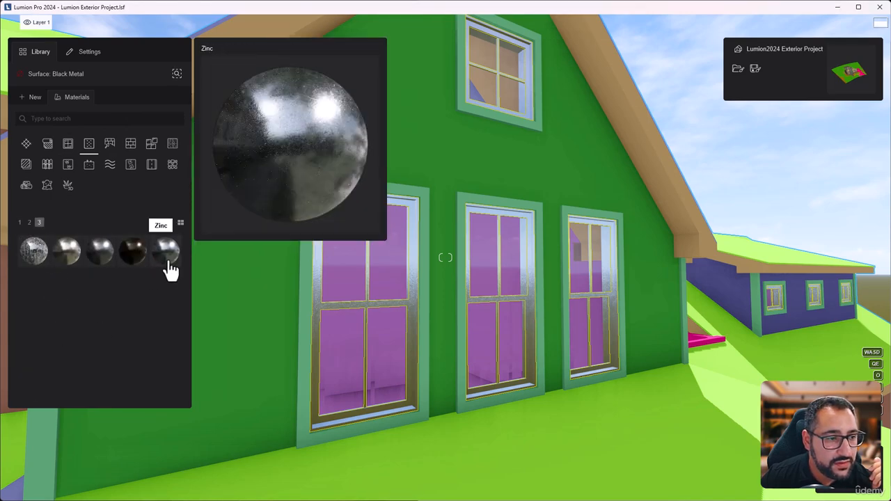
pyautogui.moveTo(34, 242)
pyautogui.click(29, 224)
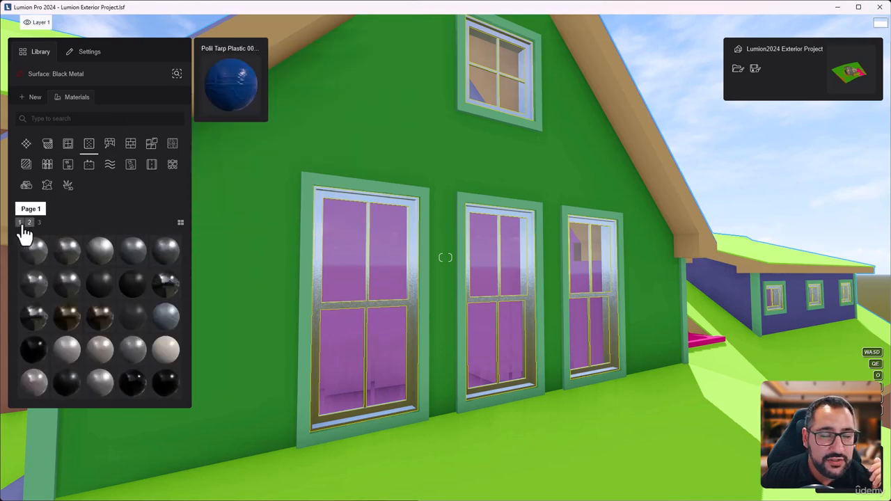
pyautogui.click(20, 223)
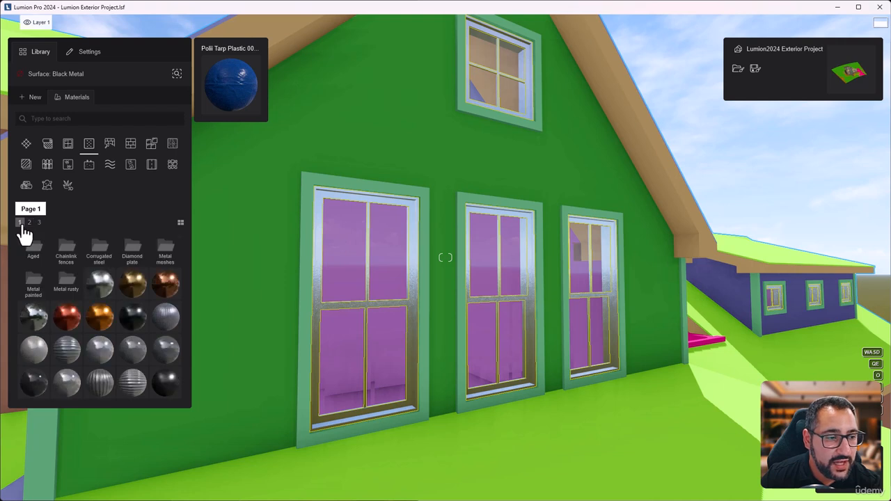
pyautogui.moveTo(62, 317)
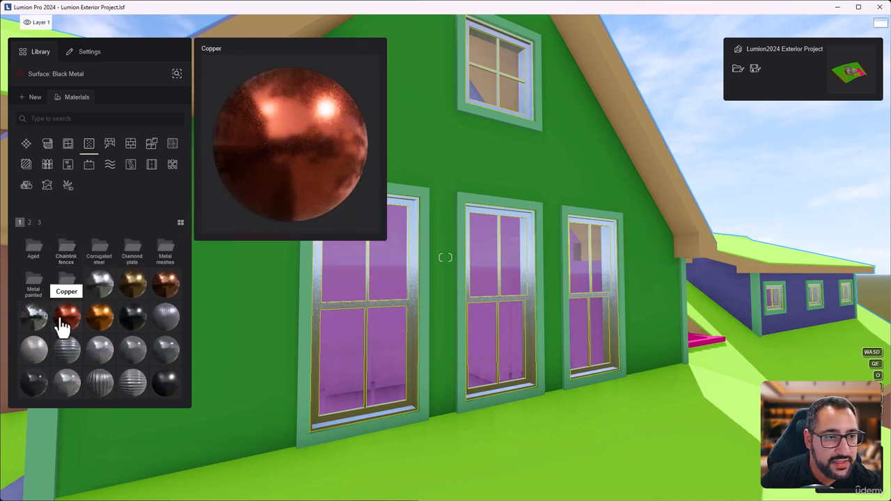
pyautogui.moveTo(170, 388)
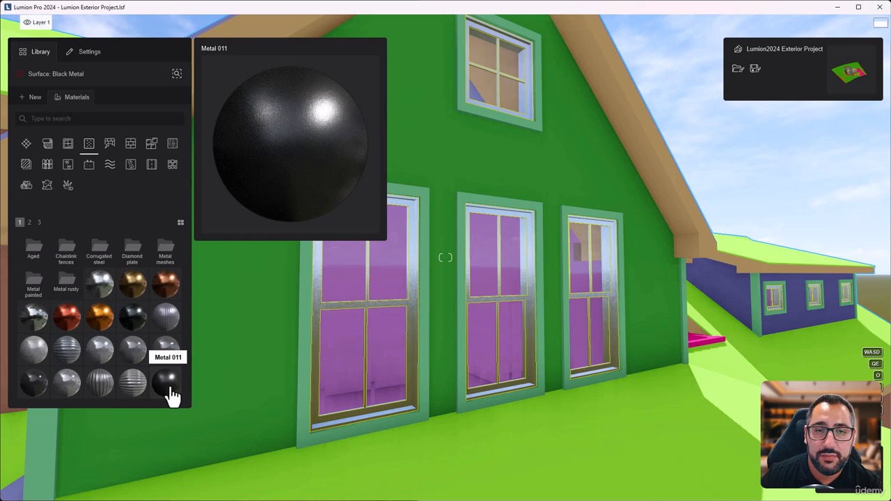
pyautogui.moveTo(167, 291)
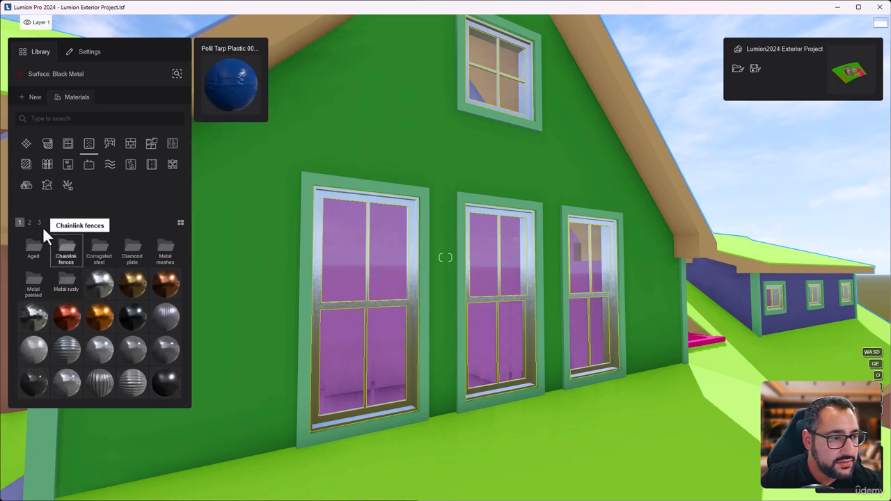
# Step: Apply the Metal 012 library material to the Black Metal window frames and open its settings
pyautogui.click(29, 223)
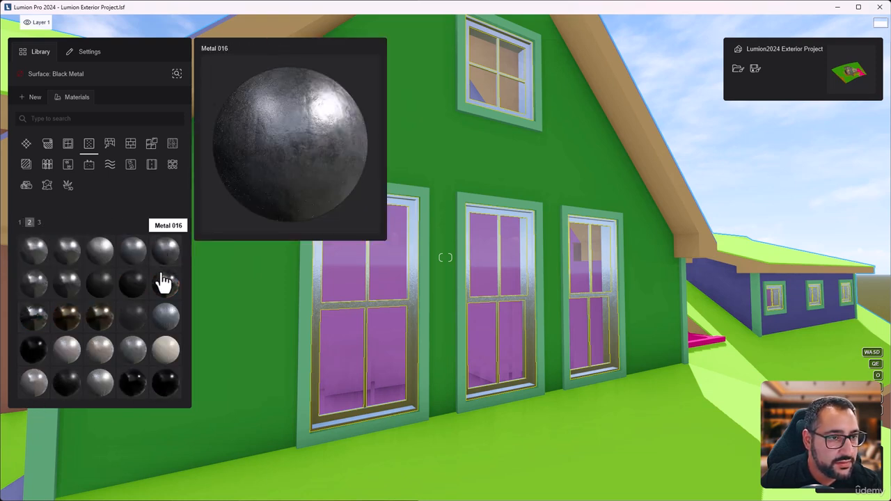
pyautogui.click(32, 264)
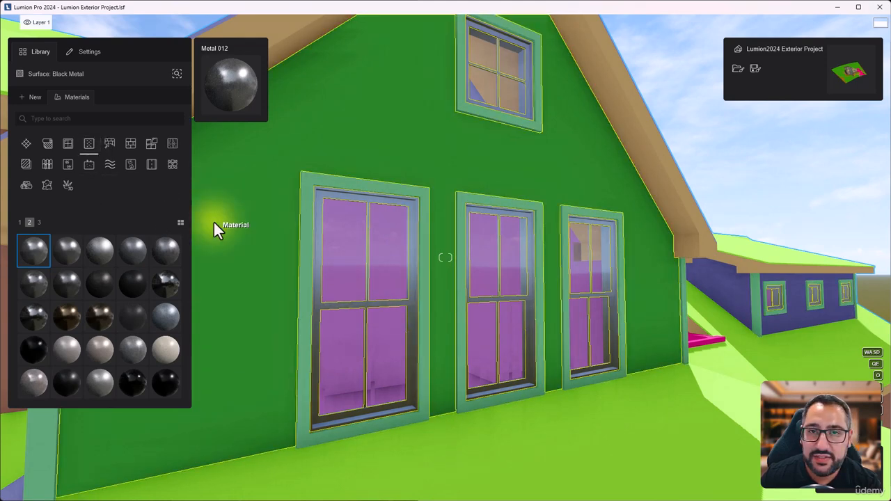
pyautogui.click(37, 258)
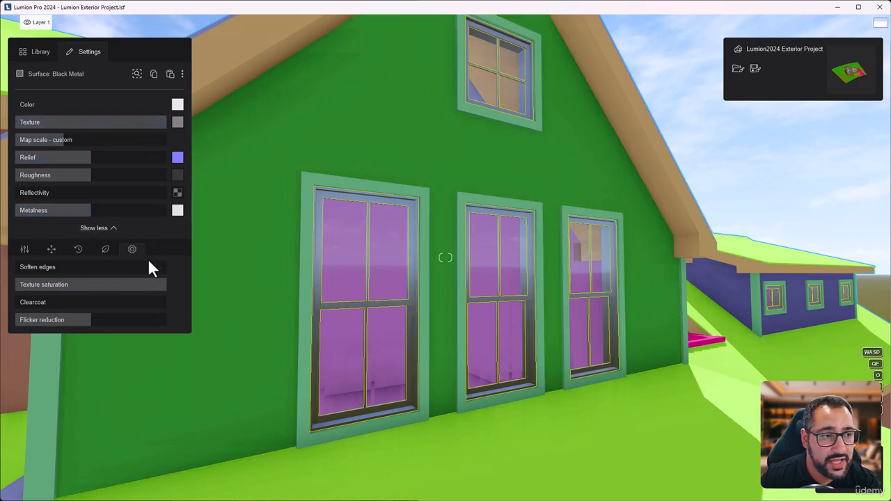
# Step: Set the window frame metal's color to pure red (#ff0000)
pyautogui.press('w')
pyautogui.moveTo(330, 279); pyautogui.dragTo(362, 315, button='right')
pyautogui.press('w')
pyautogui.press('s')
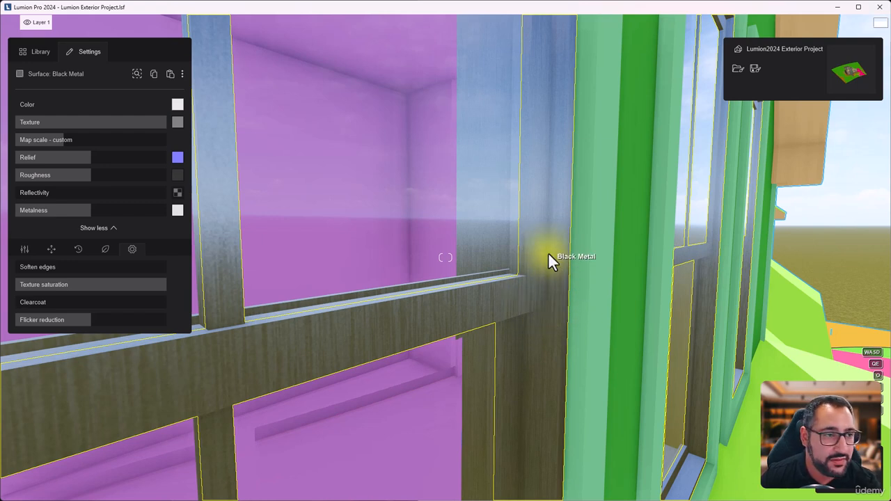
pyautogui.click(176, 105)
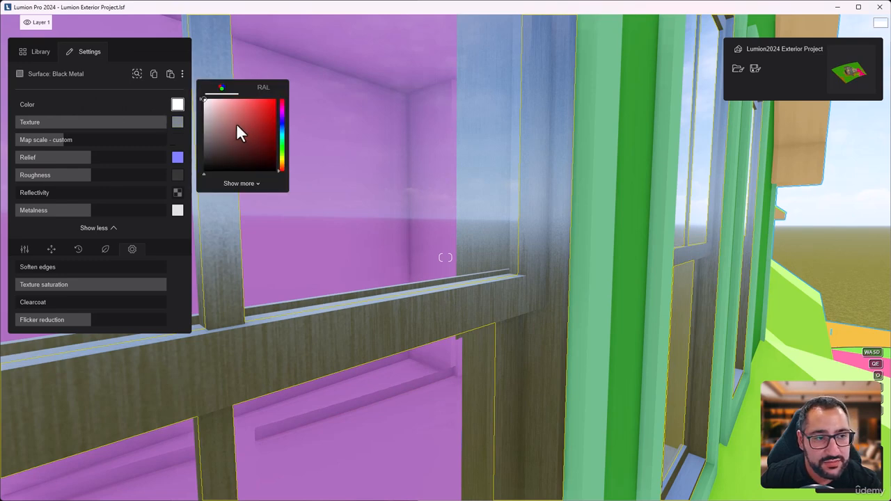
pyautogui.moveTo(223, 116); pyautogui.dragTo(298, 93)
pyautogui.scroll(-5, 460, 226)
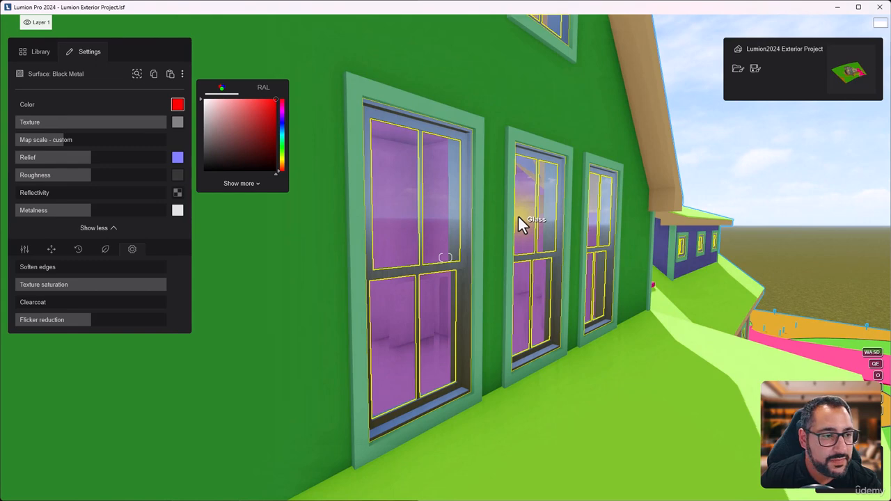
# Step: Test the red tint by lowering the frame material's texture strength to zero and restoring it to full
pyautogui.moveTo(179, 125)
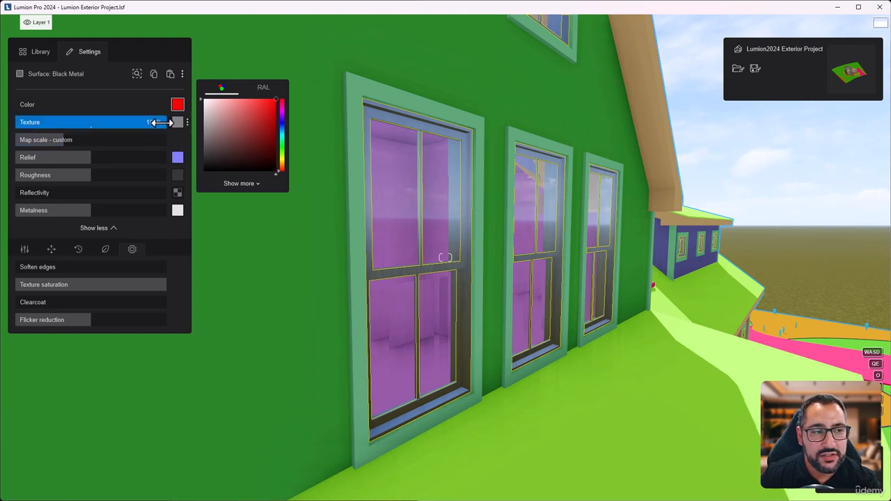
pyautogui.moveTo(179, 127)
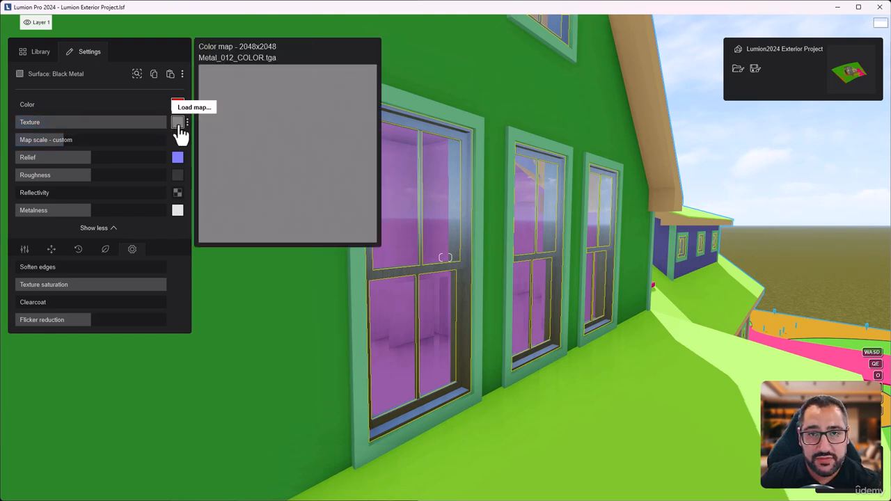
pyautogui.moveTo(160, 122); pyautogui.dragTo(17, 124)
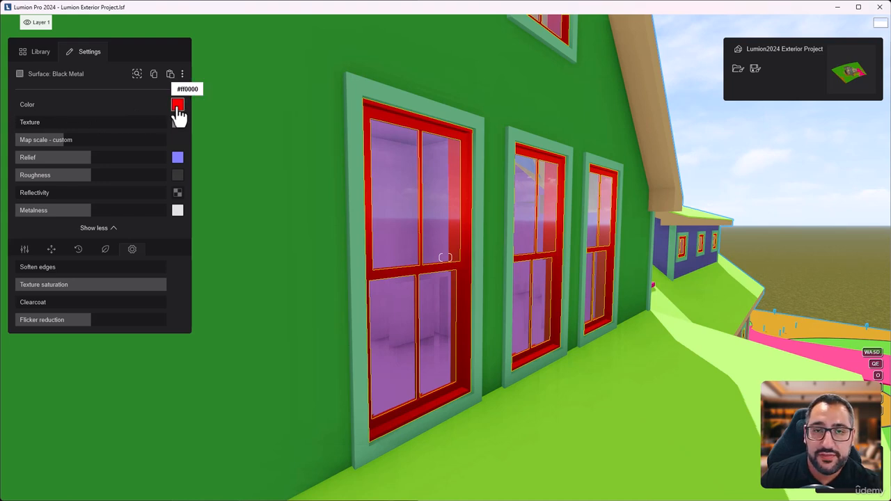
pyautogui.moveTo(17, 122); pyautogui.dragTo(173, 123)
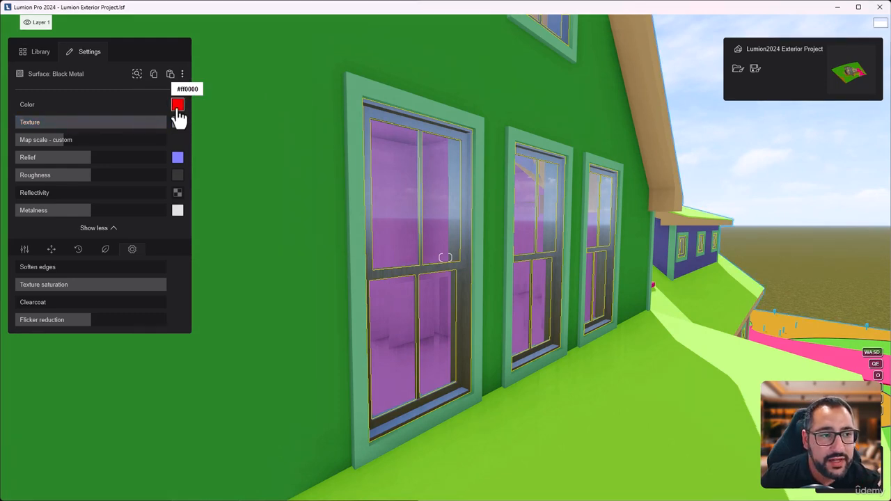
# Step: Set the window frame metal's color to black and reduce its texture strength to slightly more than half
pyautogui.click(178, 105)
pyautogui.moveTo(219, 167); pyautogui.dragTo(203, 171)
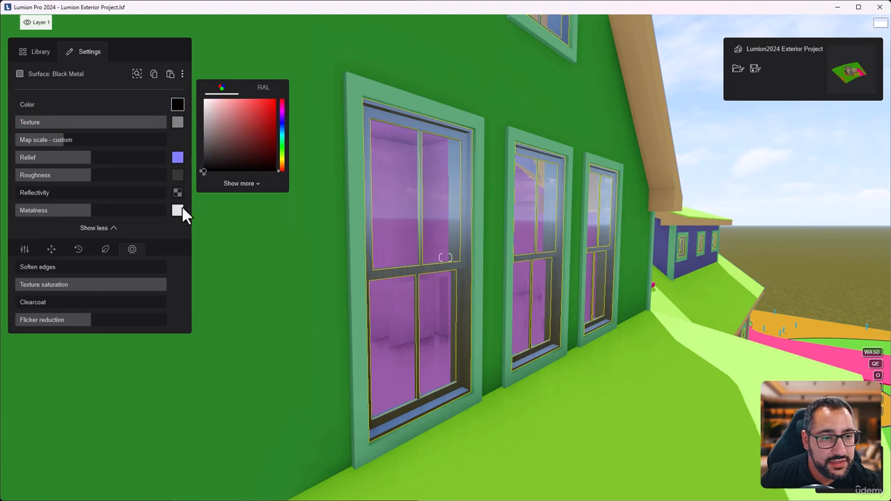
pyautogui.moveTo(162, 123); pyautogui.dragTo(115, 130)
pyautogui.press('w')
pyautogui.press('w')
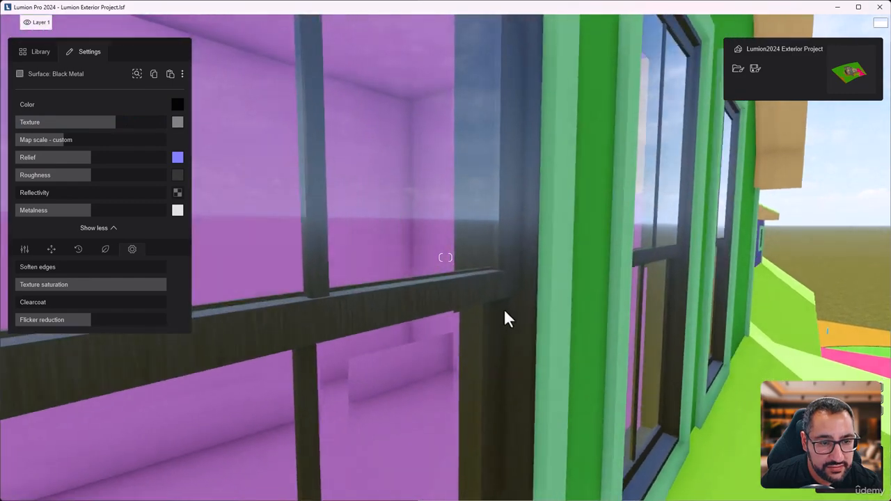
pyautogui.moveTo(115, 121); pyautogui.dragTo(98, 122)
pyautogui.press('w')
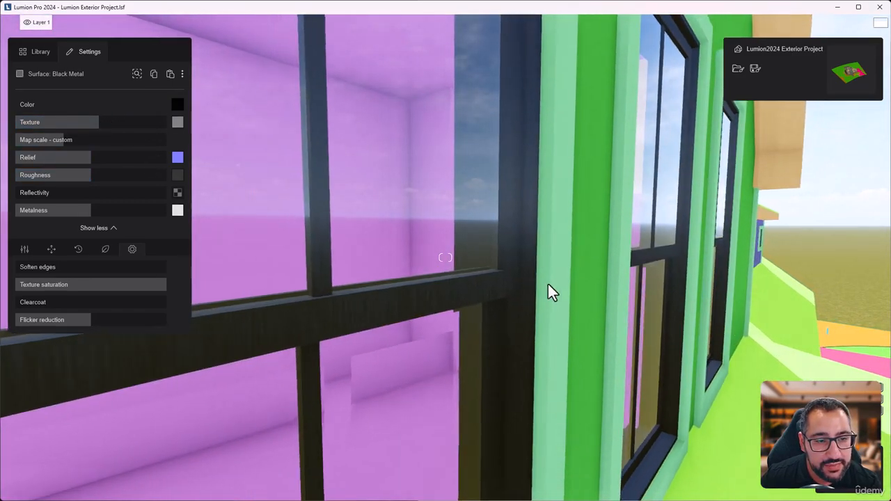
# Step: Reduce the window frame metal's custom map scale to 1.4315 m while checking the grain up close
pyautogui.moveTo(548, 284); pyautogui.dragTo(500, 199, button='right')
pyautogui.press('s')
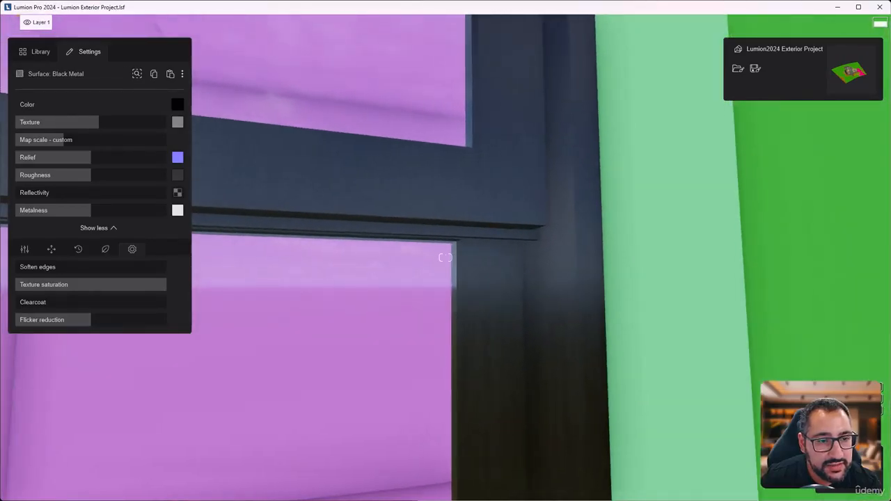
pyautogui.press('s')
pyautogui.moveTo(536, 309); pyautogui.dragTo(628, 301, button='right')
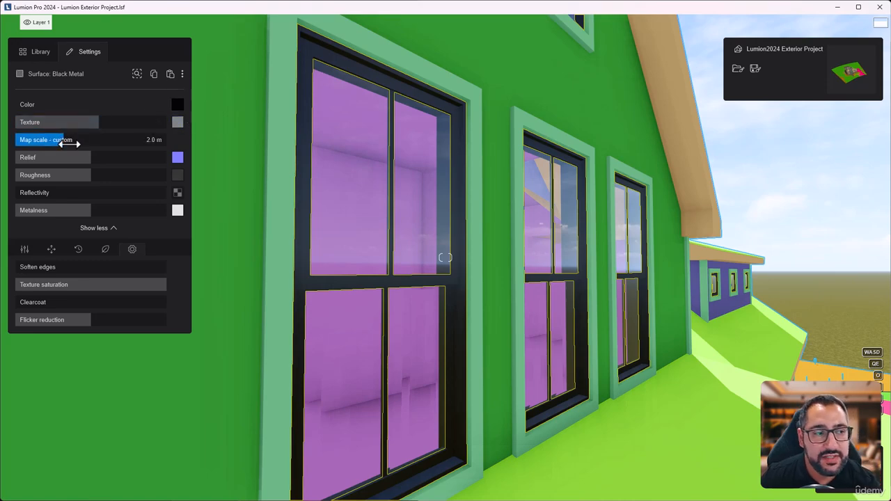
pyautogui.press('w')
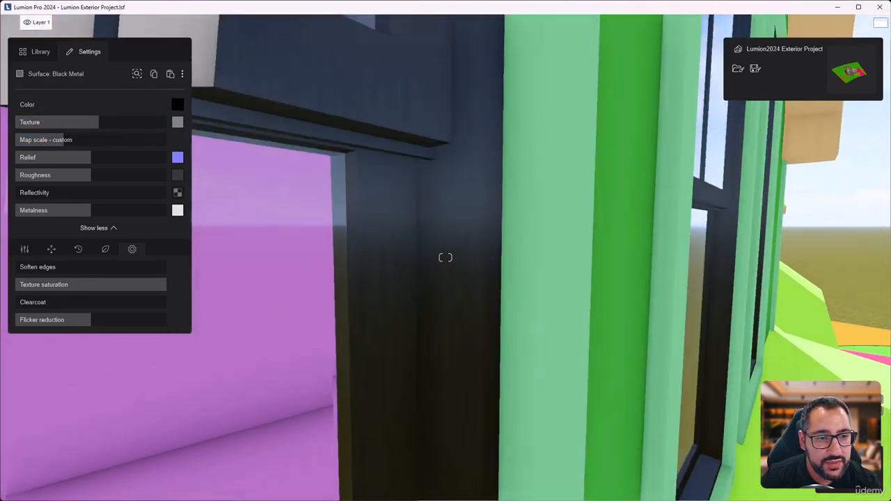
pyautogui.press('w')
pyautogui.press('s')
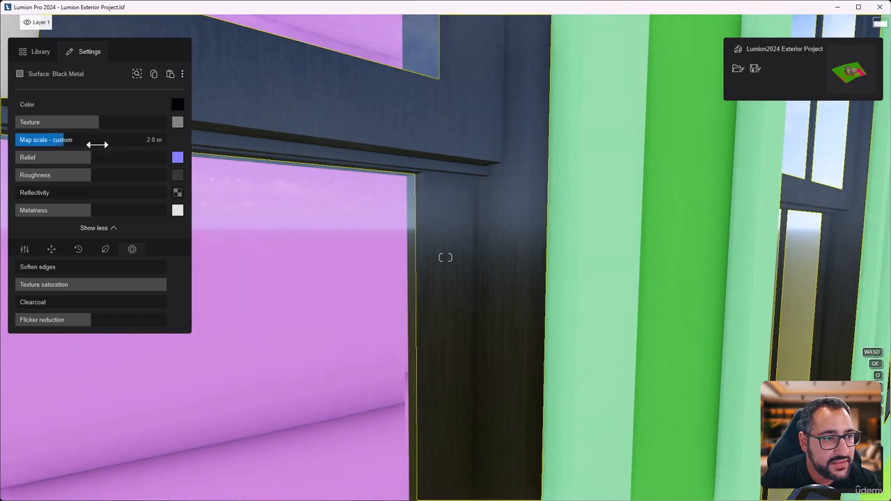
pyautogui.moveTo(61, 140); pyautogui.dragTo(56, 140)
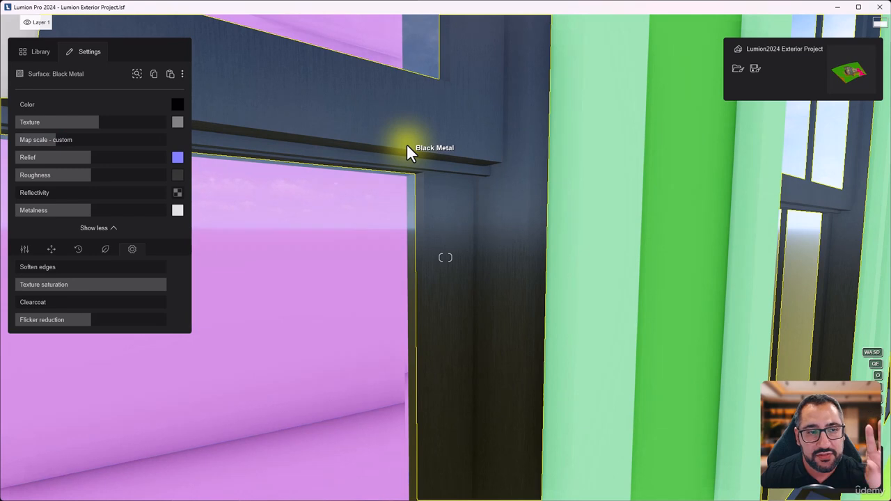
pyautogui.moveTo(59, 141); pyautogui.dragTo(0, 149)
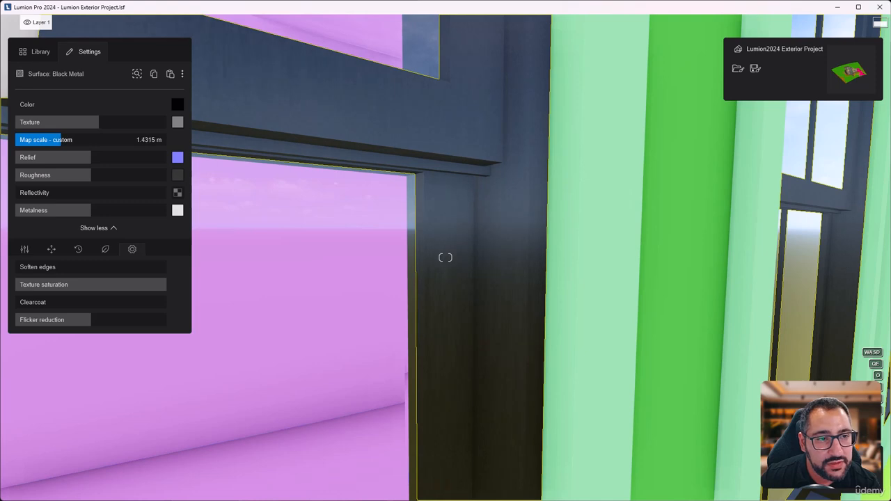
# Step: Check the window frame texture from different distances and raise its custom map scale slightly
pyautogui.scroll(-2, 425, 199)
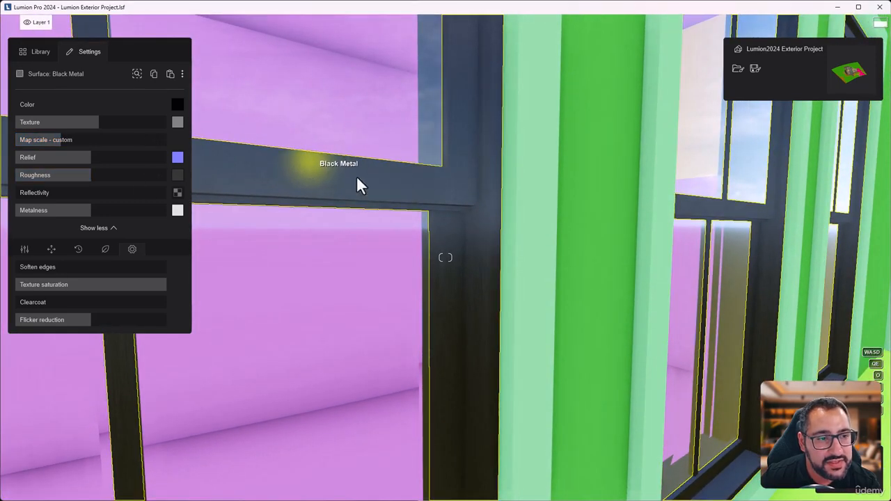
pyautogui.scroll(-4, 491, 286)
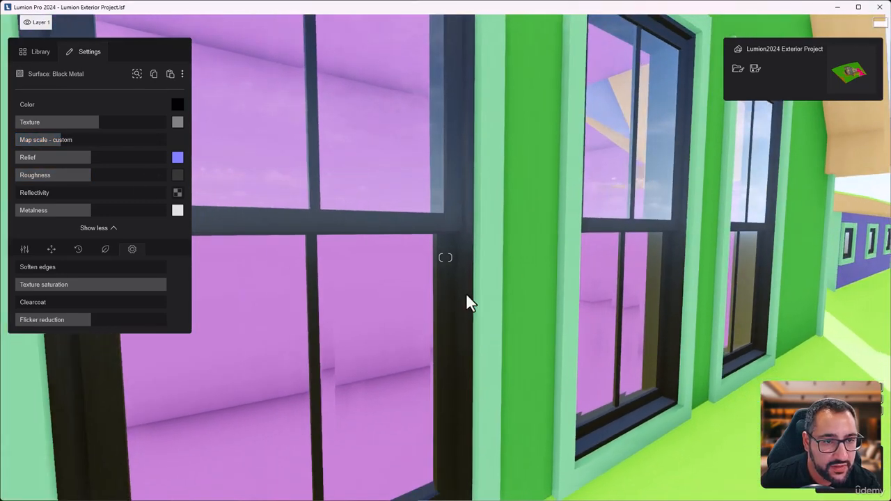
pyautogui.scroll(2, 467, 295)
pyautogui.moveTo(59, 140); pyautogui.dragTo(71, 140)
pyautogui.scroll(5, 480, 283)
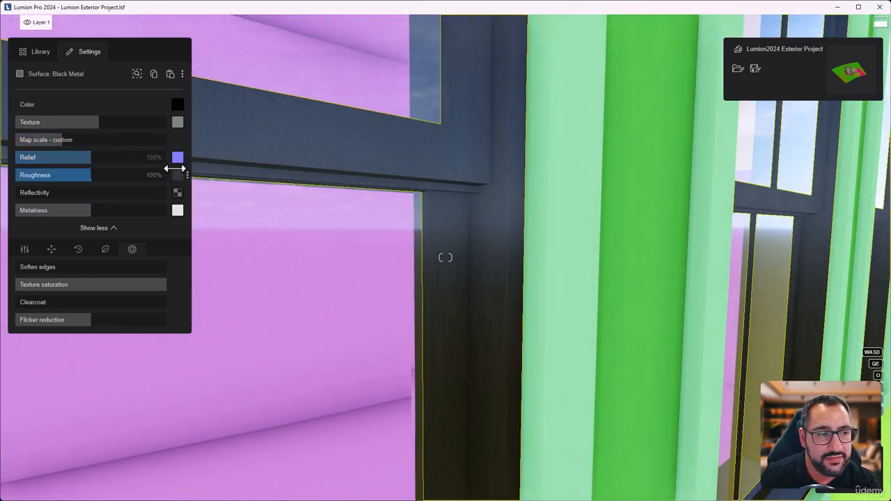
# Step: Test the window frame metal's relief at maximum and at zero, then leave it slightly above 100%
pyautogui.moveTo(180, 167)
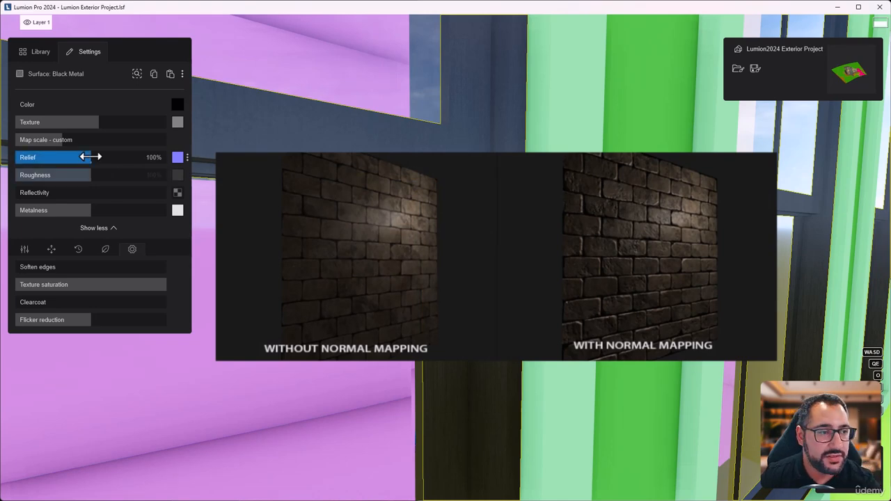
pyautogui.moveTo(110, 155); pyautogui.dragTo(199, 151)
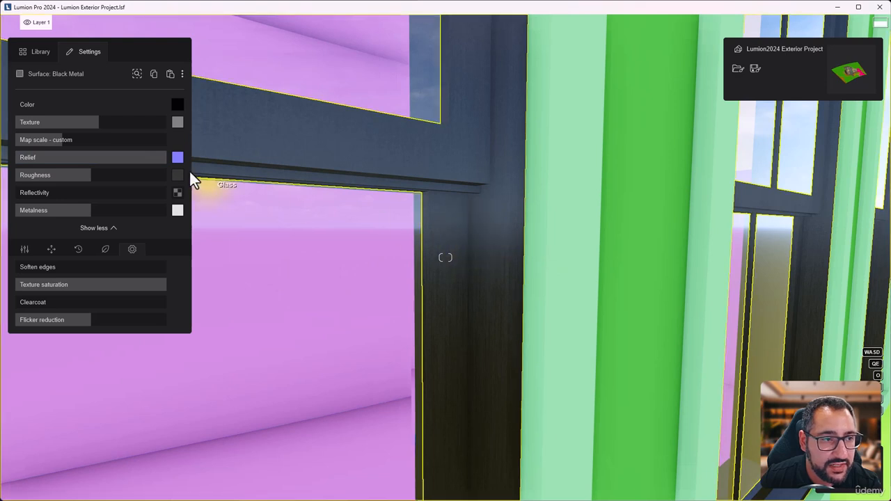
pyautogui.moveTo(167, 156); pyautogui.dragTo(14, 172)
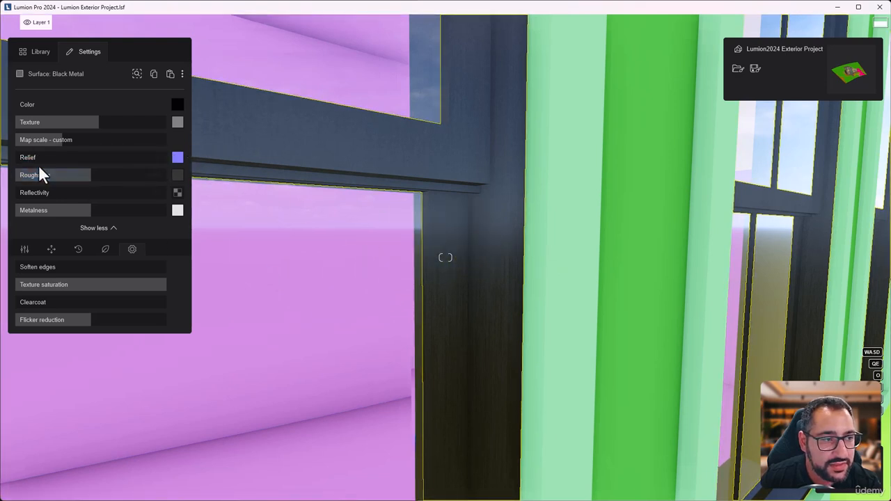
pyautogui.moveTo(28, 158); pyautogui.dragTo(256, 162)
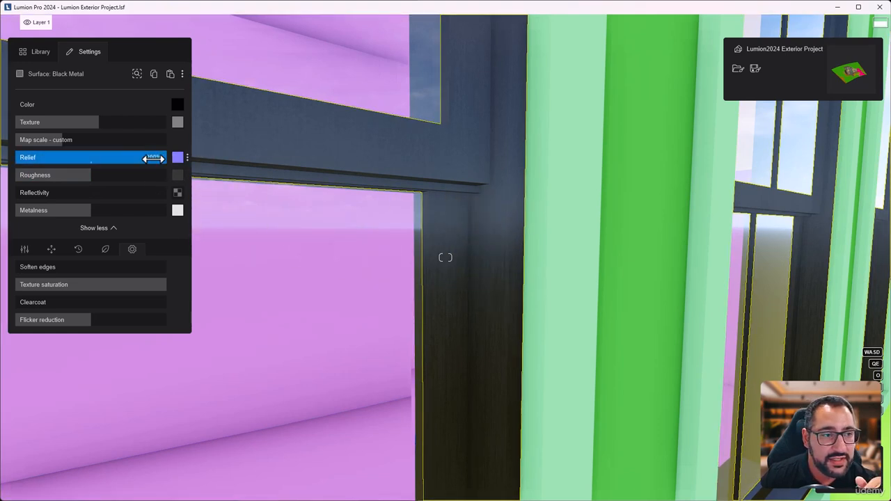
pyautogui.moveTo(149, 158); pyautogui.dragTo(100, 163)
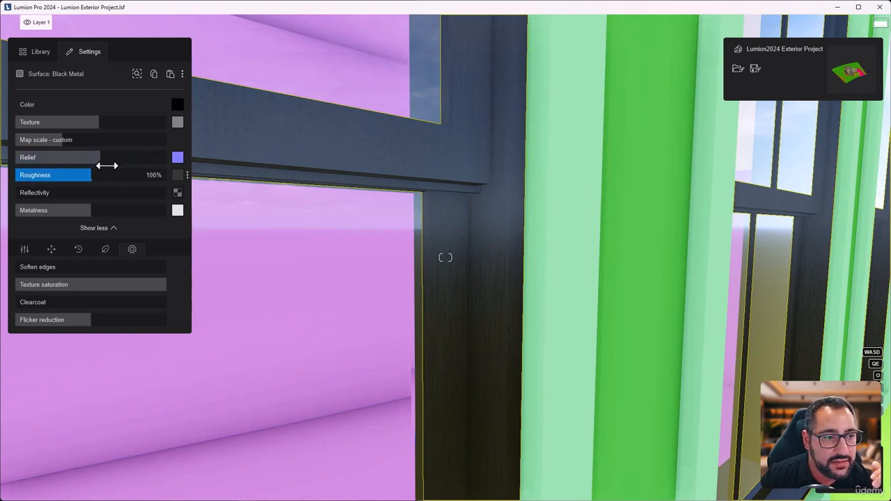
# Step: Set the window frame metal's relief to 125% after a close look at the grain, and view the relief map's extra options
pyautogui.scroll(3, 501, 258)
pyautogui.press('a')
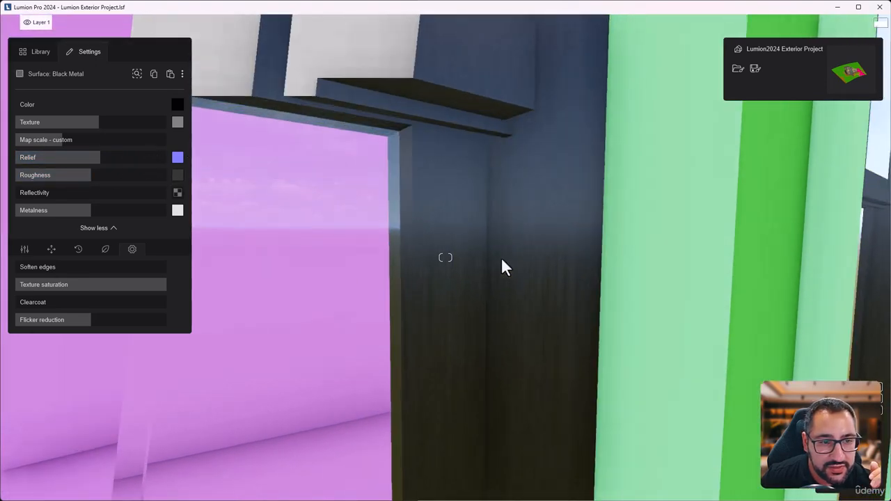
pyautogui.press('d')
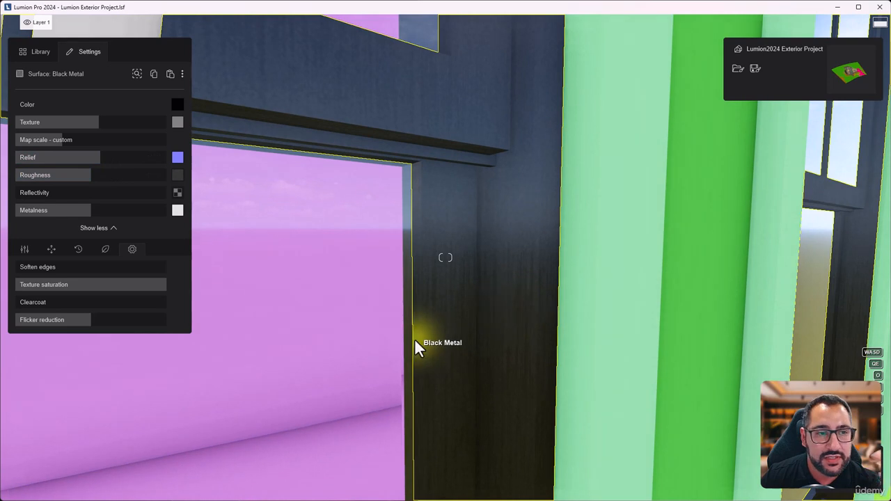
pyautogui.moveTo(104, 158); pyautogui.dragTo(110, 160)
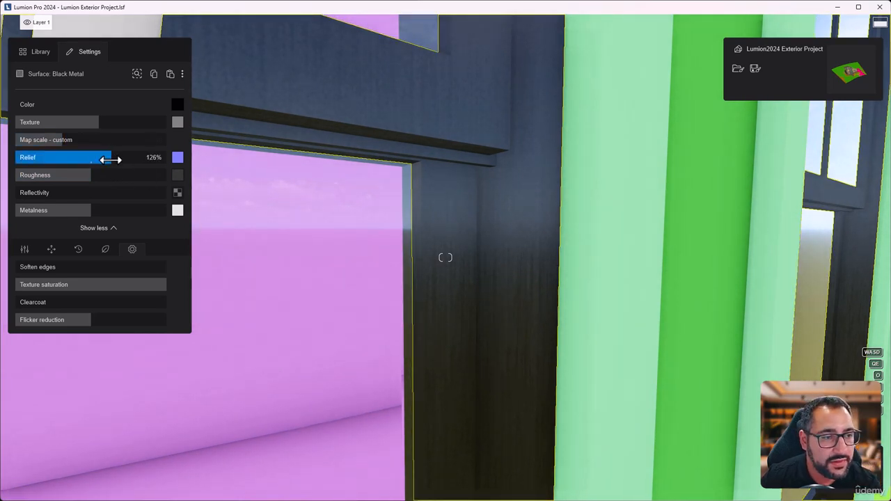
pyautogui.click(148, 160)
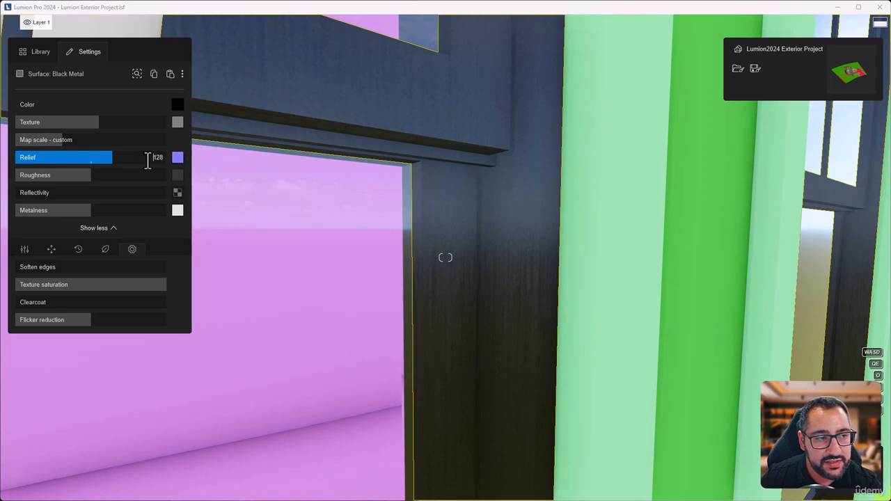
pyautogui.write('125')
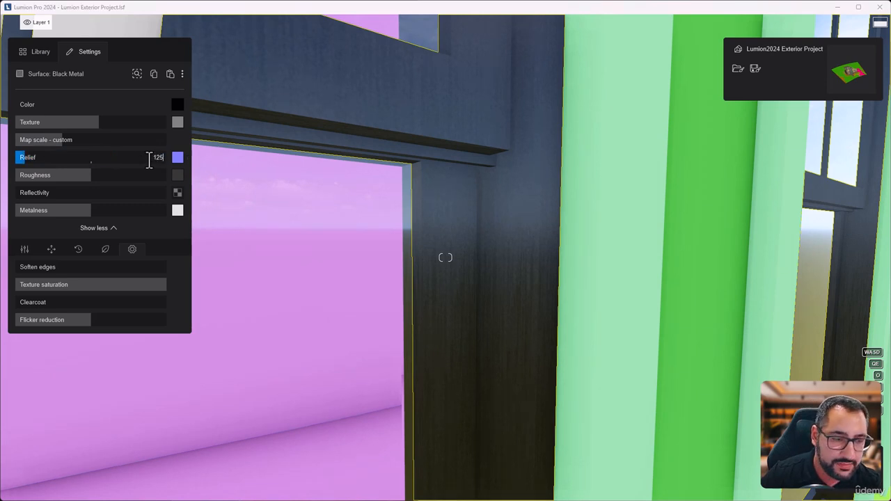
pyautogui.press('Return')
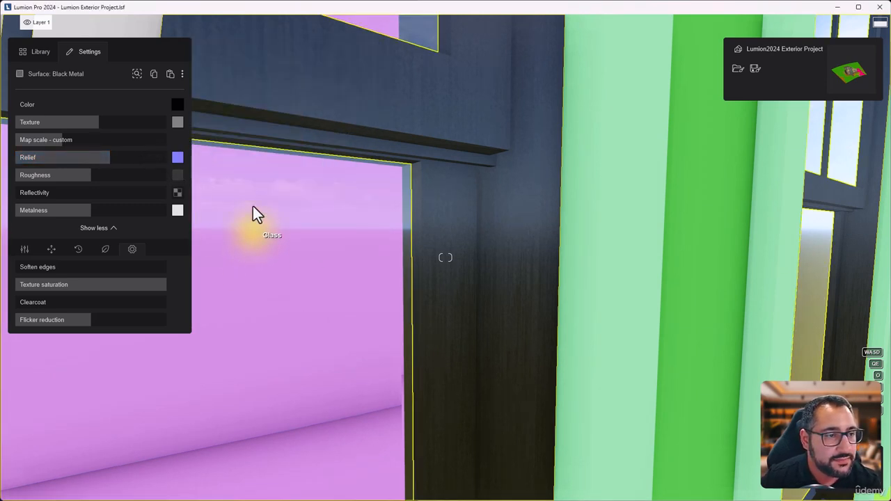
pyautogui.click(187, 158)
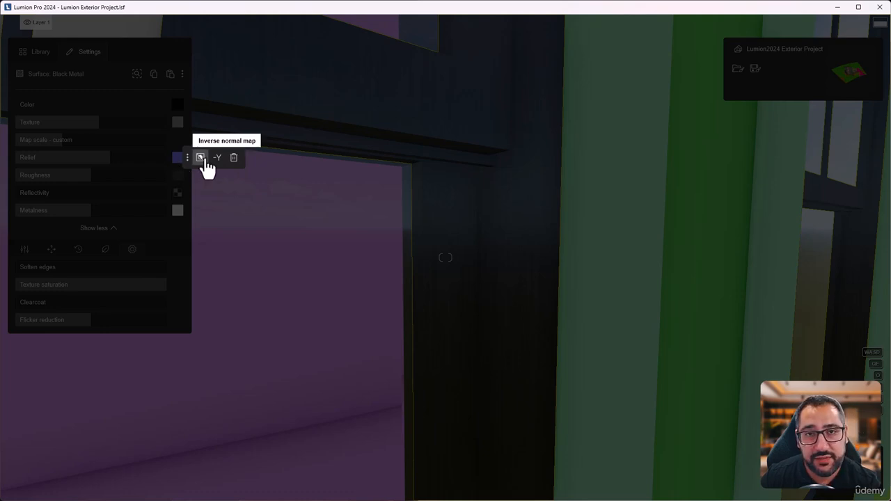
pyautogui.click(176, 141)
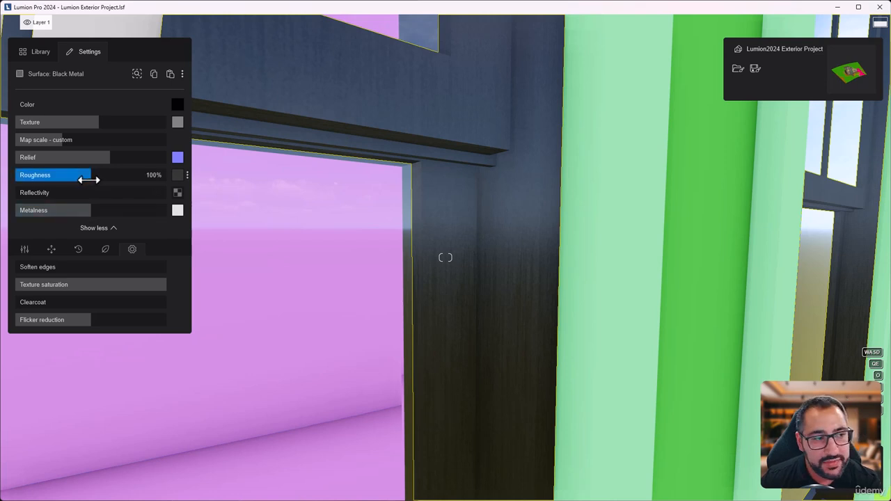
# Step: Lower the frame metal's roughness and relief to 0%, compare the finish with roughness at maximum, and return roughness to 0%
pyautogui.moveTo(90, 178); pyautogui.dragTo(35, 185)
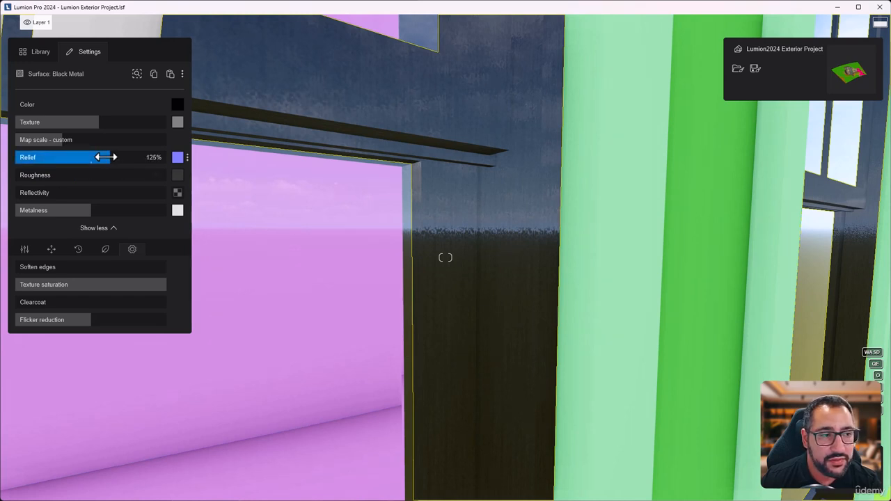
pyautogui.moveTo(103, 157); pyautogui.dragTo(7, 171)
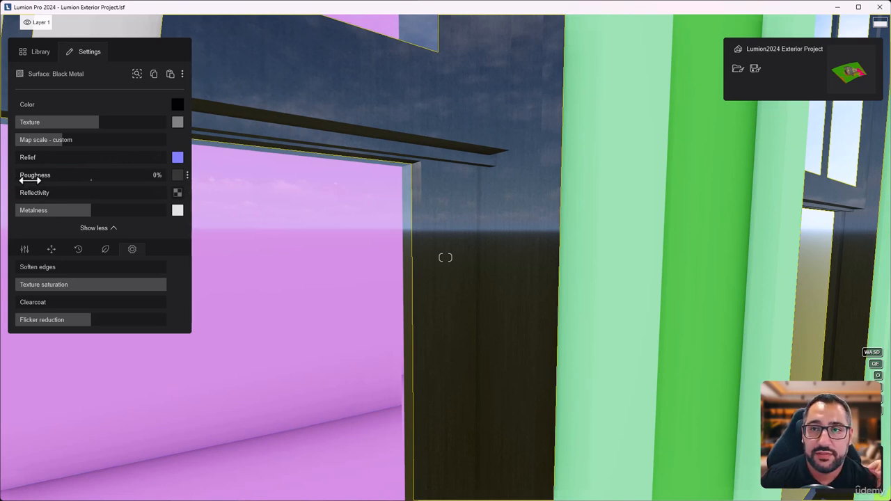
pyautogui.moveTo(34, 179); pyautogui.dragTo(236, 174)
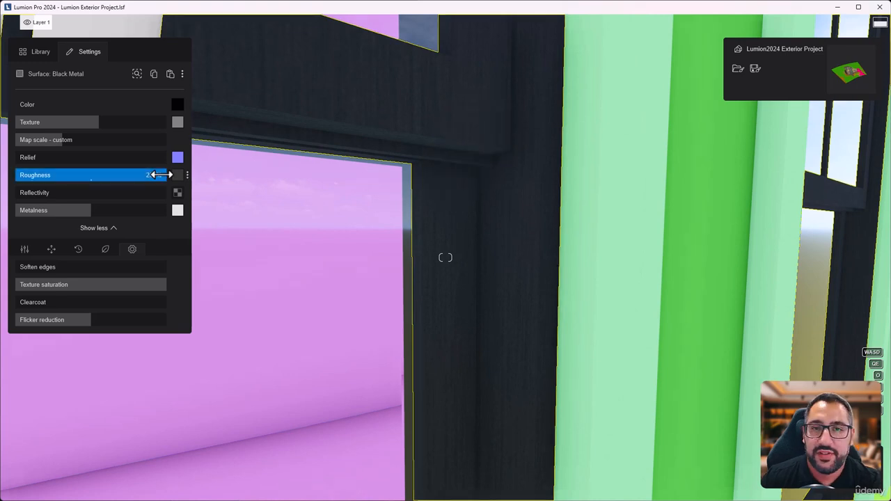
pyautogui.moveTo(160, 175); pyautogui.dragTo(1, 204)
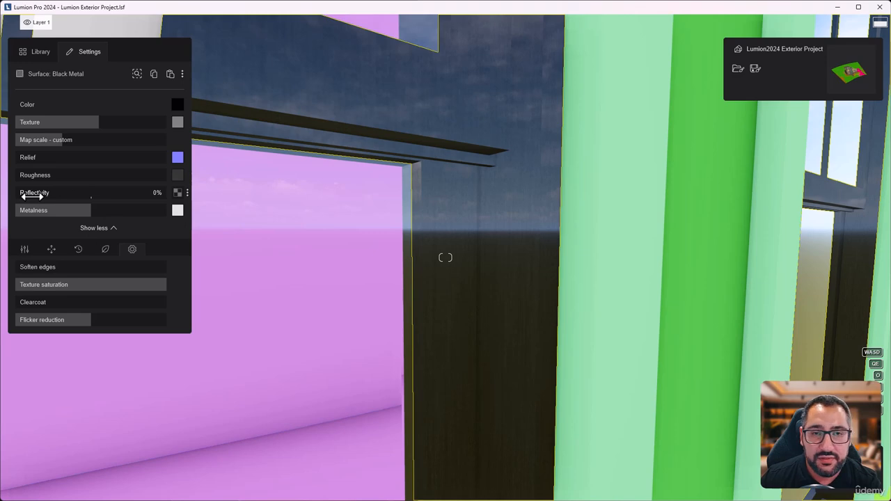
# Step: Raise the frame metal's reflectivity a little, compare metalness at 0%, set metalness to 96%, and save the material
pyautogui.scroll(-2, 312, 245)
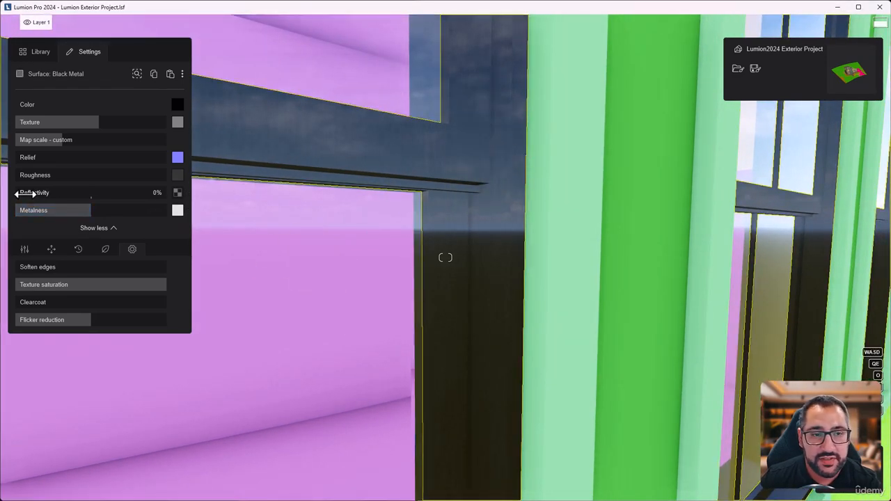
pyautogui.moveTo(24, 194); pyautogui.dragTo(1, 212)
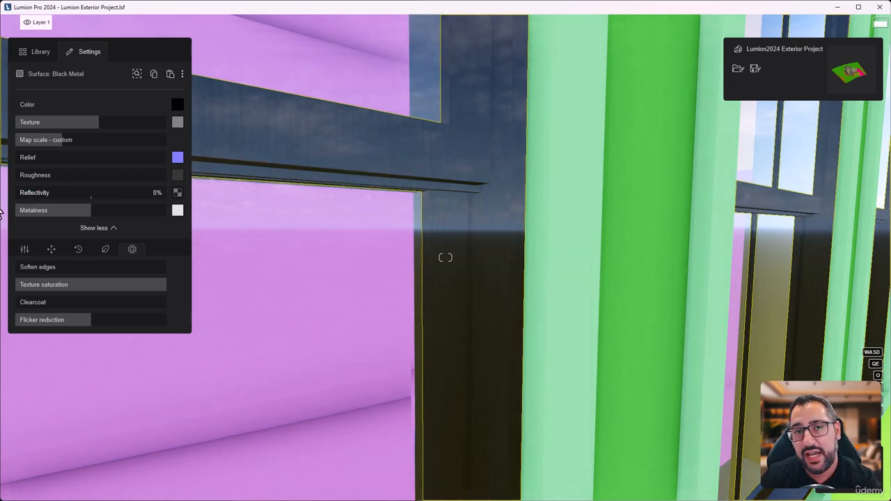
pyautogui.moveTo(17, 202); pyautogui.dragTo(41, 207)
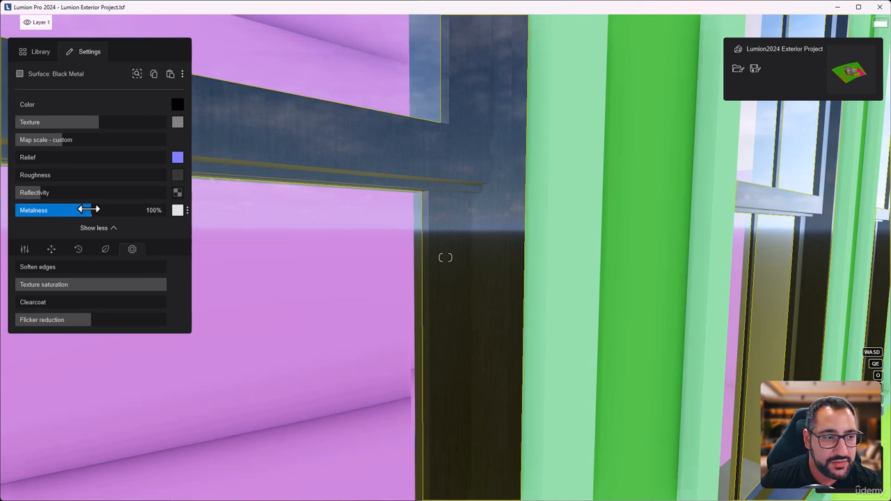
pyautogui.moveTo(88, 209); pyautogui.dragTo(15, 210)
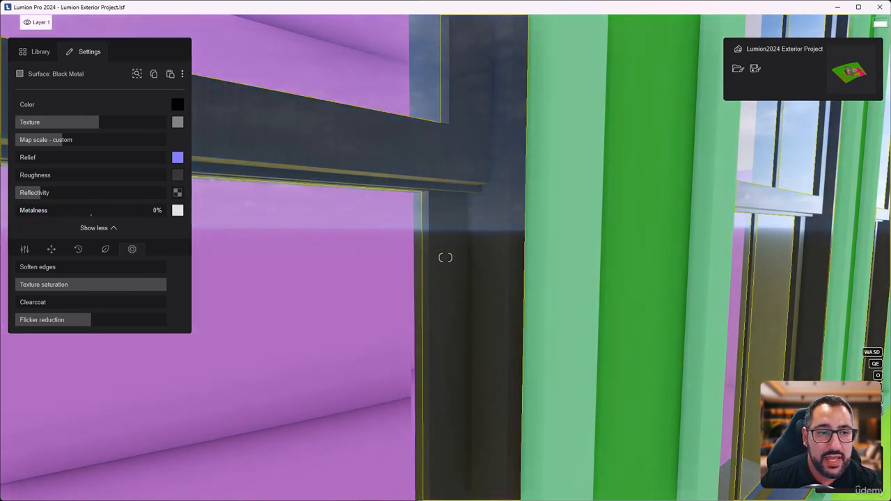
pyautogui.moveTo(18, 218); pyautogui.dragTo(87, 208)
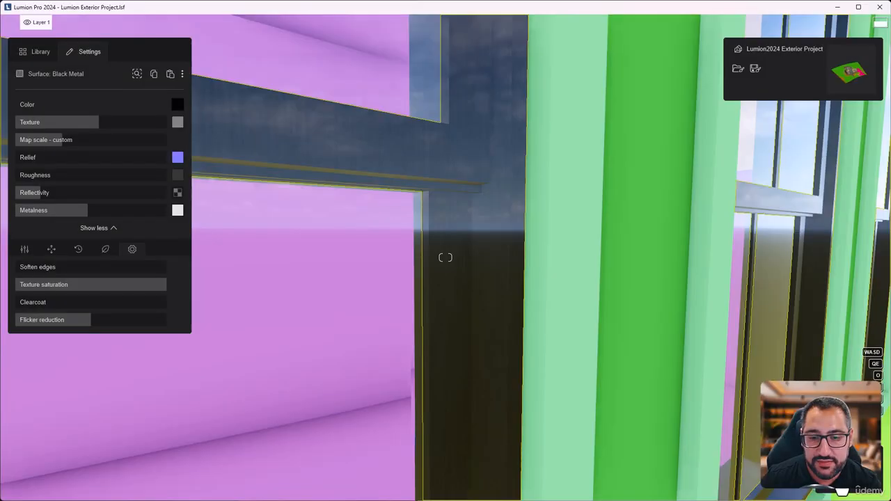
pyautogui.click(840, 476)
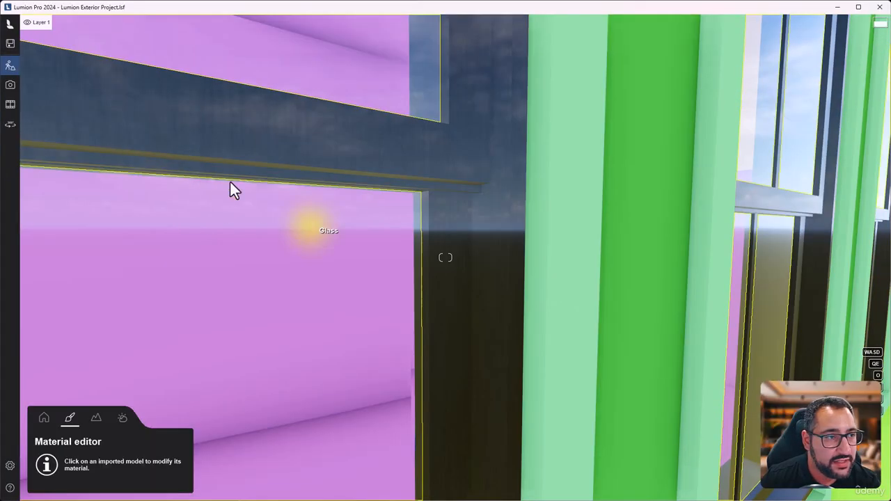
# Step: Try the Polii Wood Chipboard 001 2048 material on the window frames with raised metalness and low roughness, then discard it
pyautogui.click(496, 220)
pyautogui.click(39, 52)
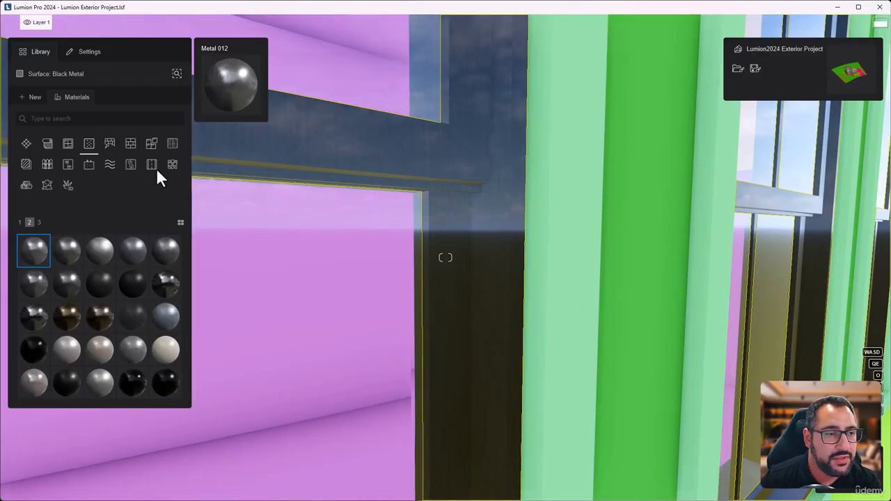
pyautogui.click(173, 148)
pyautogui.moveTo(32, 298)
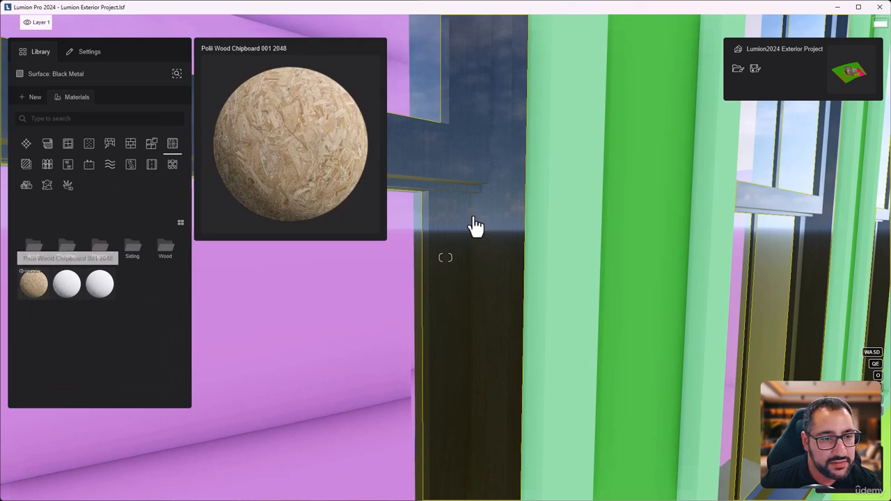
pyautogui.click(34, 285)
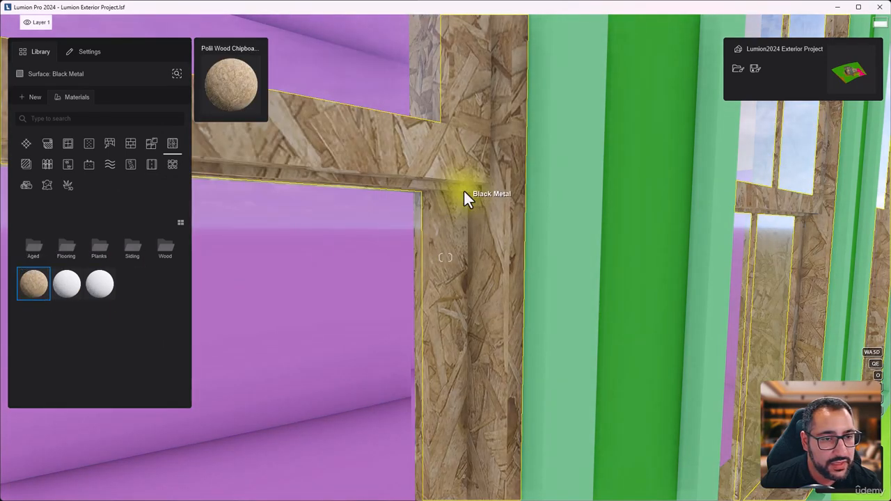
pyautogui.click(228, 280)
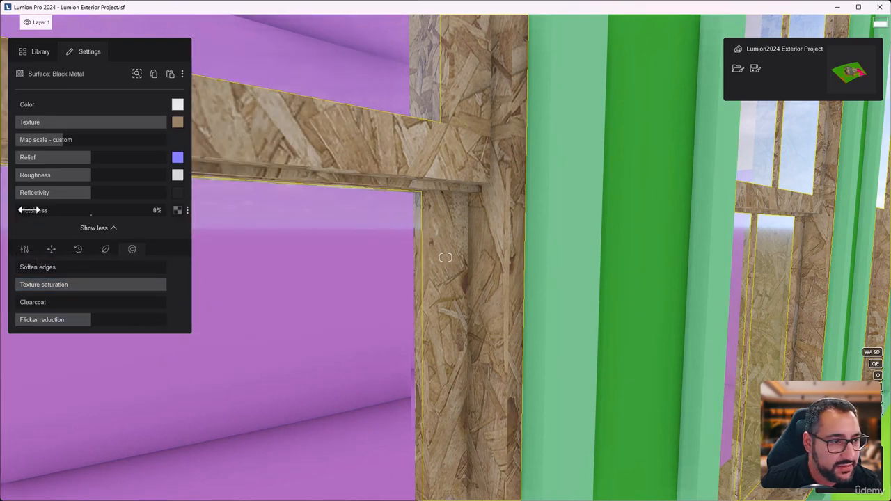
pyautogui.moveTo(24, 212); pyautogui.dragTo(93, 213)
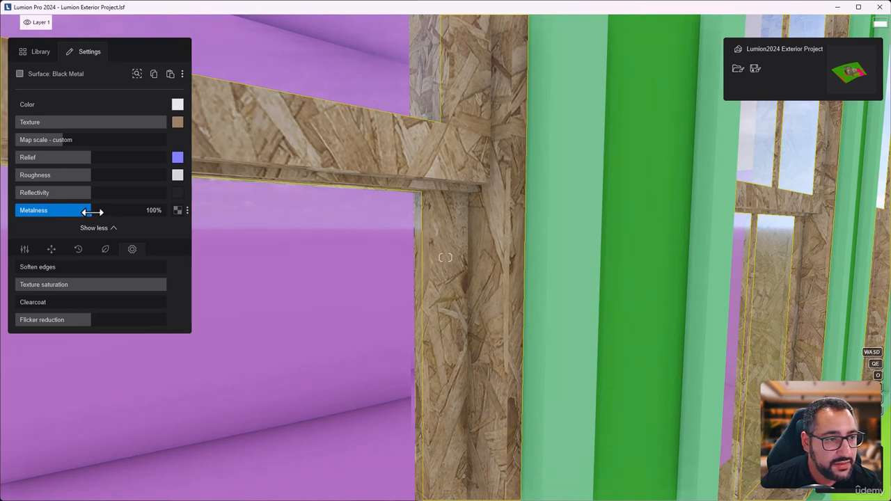
pyautogui.moveTo(85, 178); pyautogui.dragTo(38, 180)
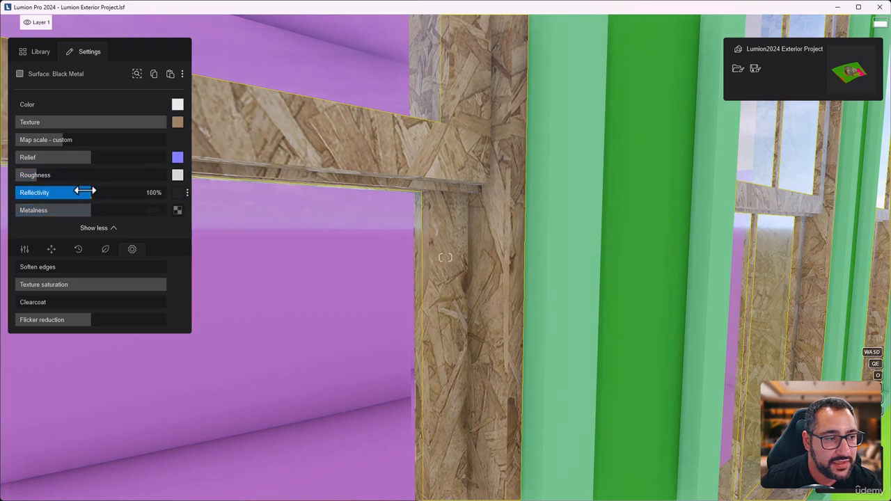
pyautogui.moveTo(93, 209); pyautogui.dragTo(177, 207)
pyautogui.click(834, 476)
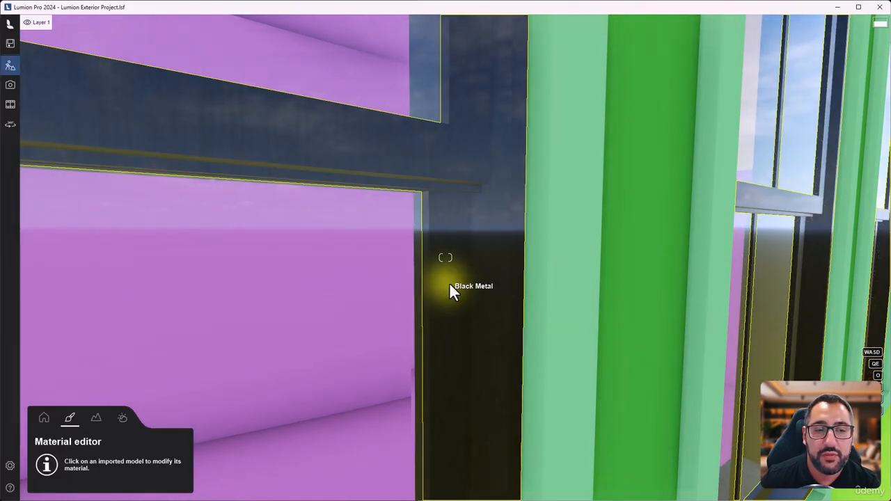
# Step: Reopen the window frame's black metal, try metalness at 100% and higher, and settle it slightly below 100%
pyautogui.click(504, 325)
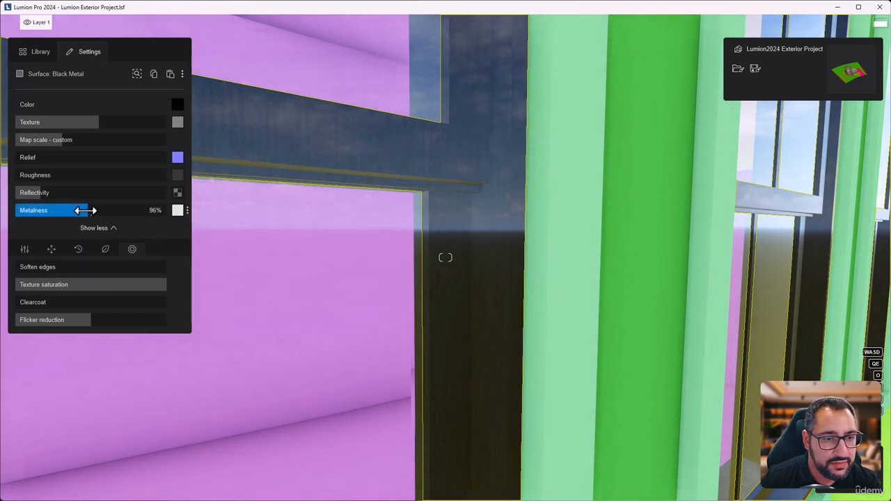
pyautogui.moveTo(81, 210)
pyautogui.mouseDown()
pyautogui.moveTo(66, 212)
pyautogui.moveTo(89, 214)
pyautogui.mouseUp()
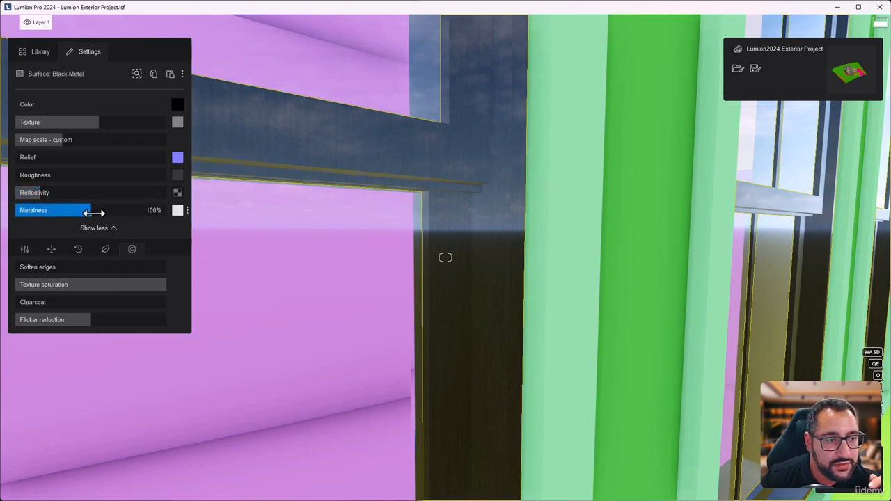
pyautogui.moveTo(93, 212); pyautogui.dragTo(118, 213)
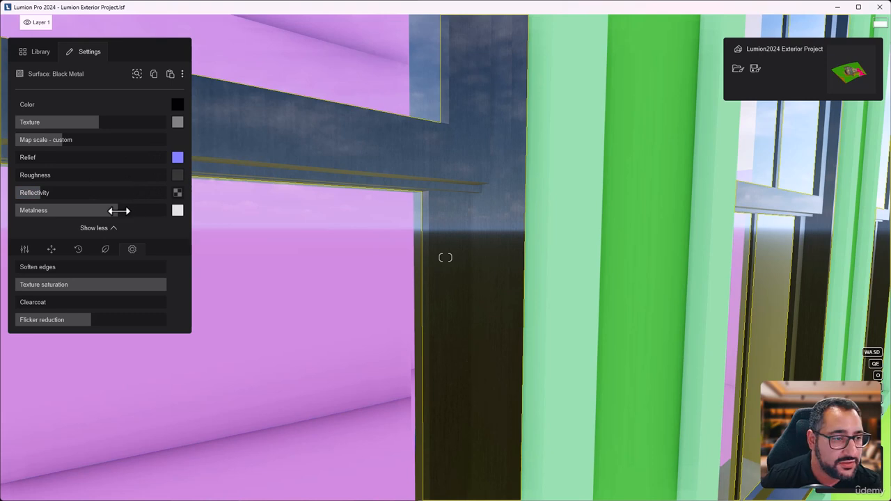
pyautogui.moveTo(115, 211); pyautogui.dragTo(81, 215)
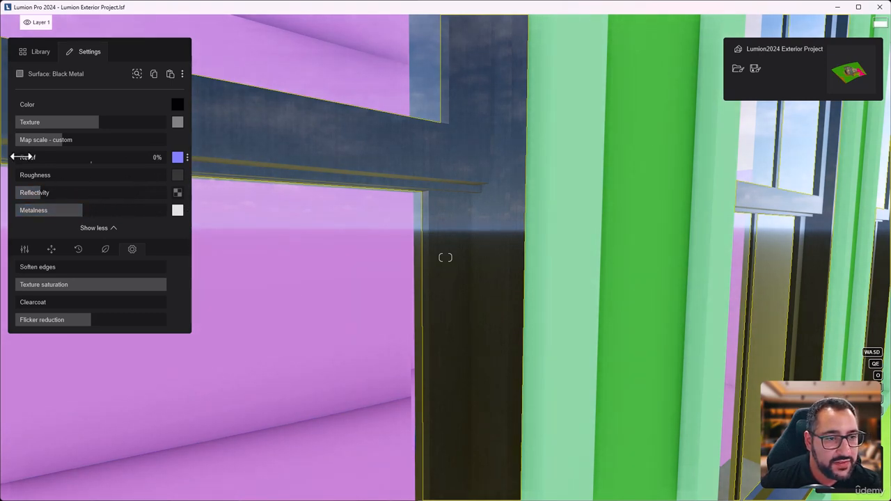
# Step: Raise the frame metal's relief moderately, its reflectivity slightly and its roughness to just under 100%, then view the windows from farther away
pyautogui.moveTo(19, 159); pyautogui.dragTo(69, 175)
pyautogui.moveTo(39, 193); pyautogui.dragTo(84, 176)
pyautogui.press('s')
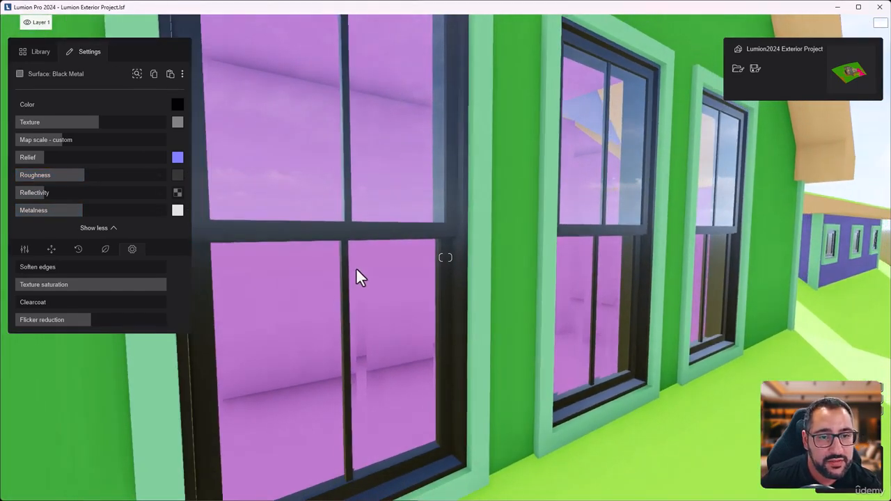
# Step: Raise the relief of the window frames' black metal well above its low setting and set its roughness to 80%
pyautogui.press('w')
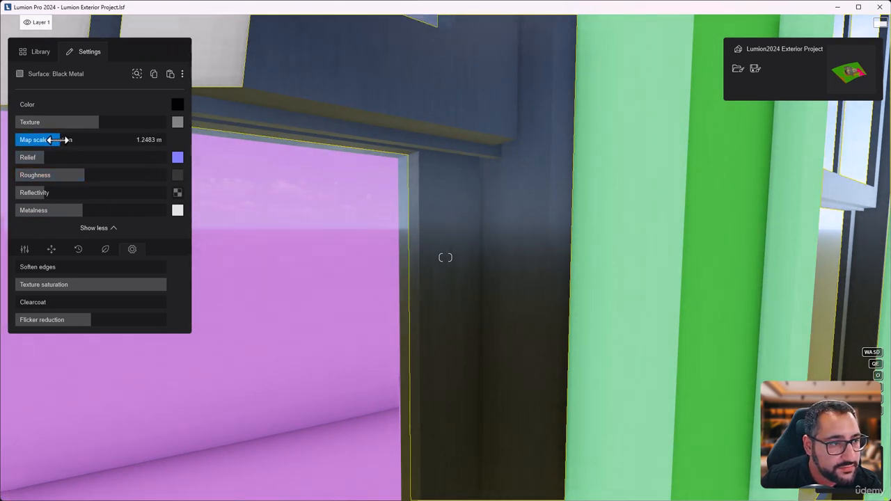
pyautogui.moveTo(58, 139); pyautogui.dragTo(107, 157)
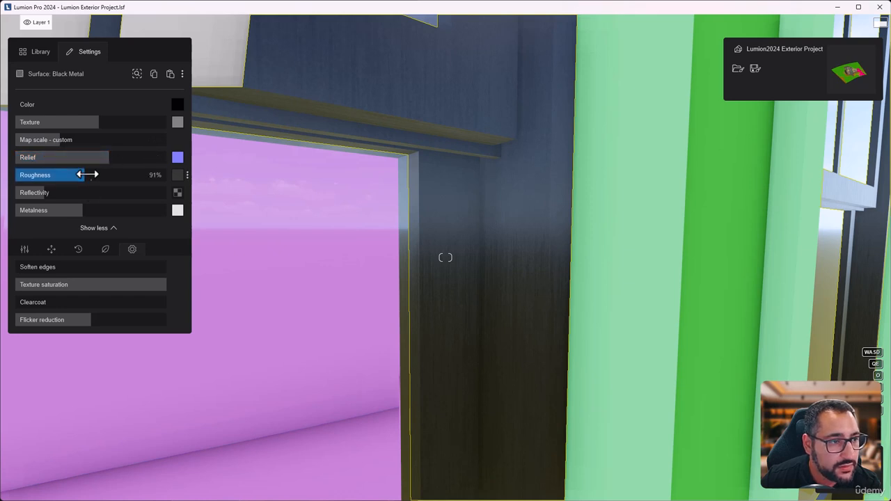
pyautogui.moveTo(69, 179)
pyautogui.mouseDown()
pyautogui.moveTo(58, 179)
pyautogui.moveTo(89, 178)
pyautogui.moveTo(74, 177)
pyautogui.mouseUp()
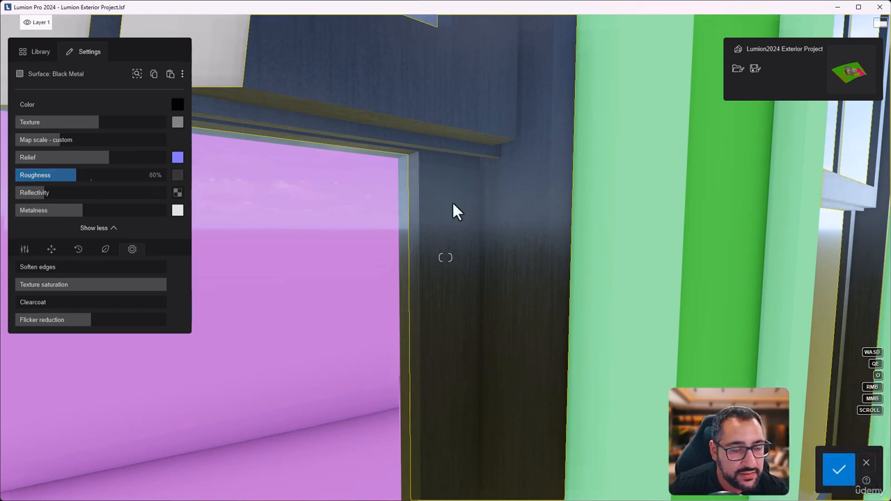
# Step: Check the reworked black metal on whole windows from farther away and save the material changes
pyautogui.press('s')
pyautogui.moveTo(446, 257); pyautogui.dragTo(487, 257, button='right')
pyautogui.press('w')
pyautogui.press('a')
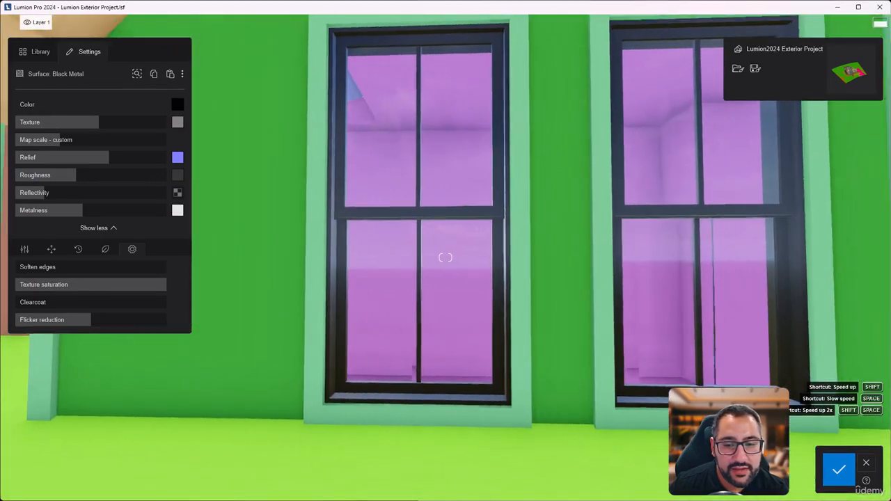
pyautogui.click(838, 473)
pyautogui.click(822, 474)
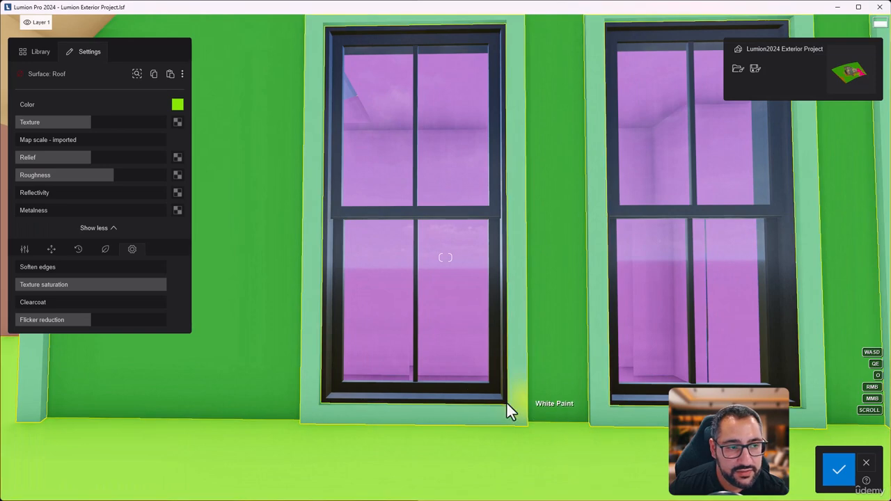
# Step: Reselect the window frames' black metal, lower its reflectivity slightly and raise its roughness well above 80%
pyautogui.click(493, 336)
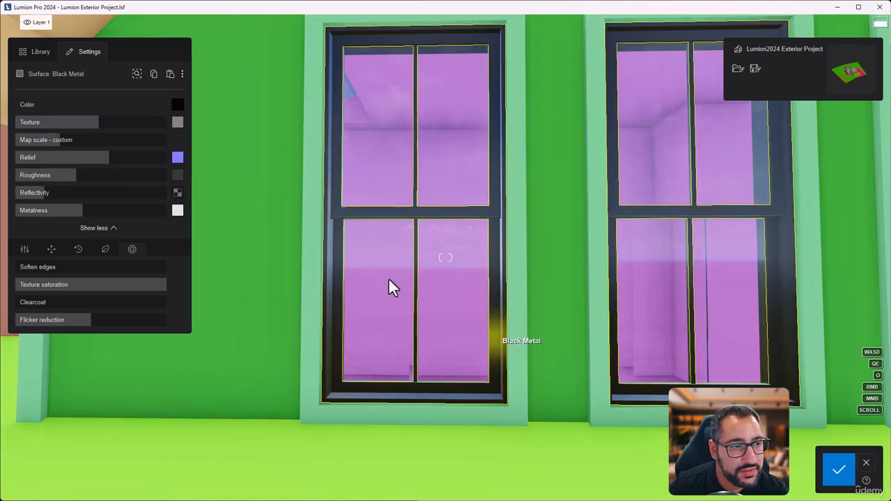
pyautogui.press('a')
pyautogui.moveTo(453, 285); pyautogui.dragTo(550, 286, button='right')
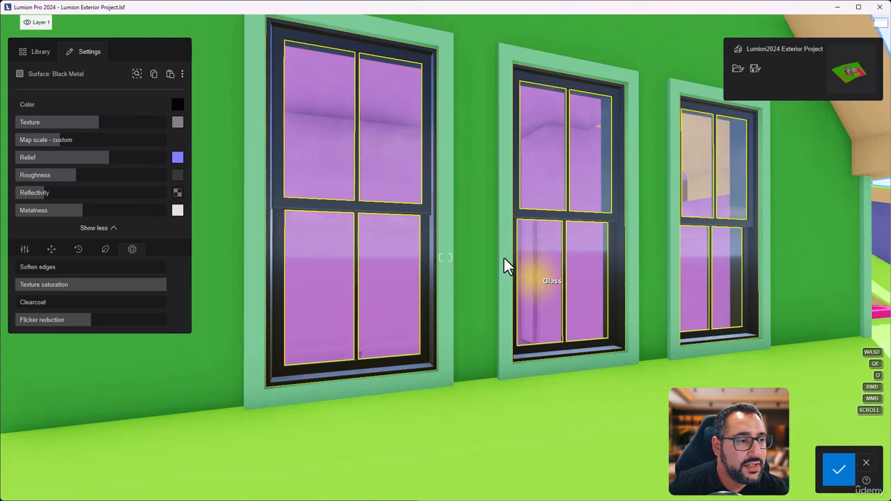
pyautogui.moveTo(487, 197); pyautogui.dragTo(526, 203, button='right')
pyautogui.press('a')
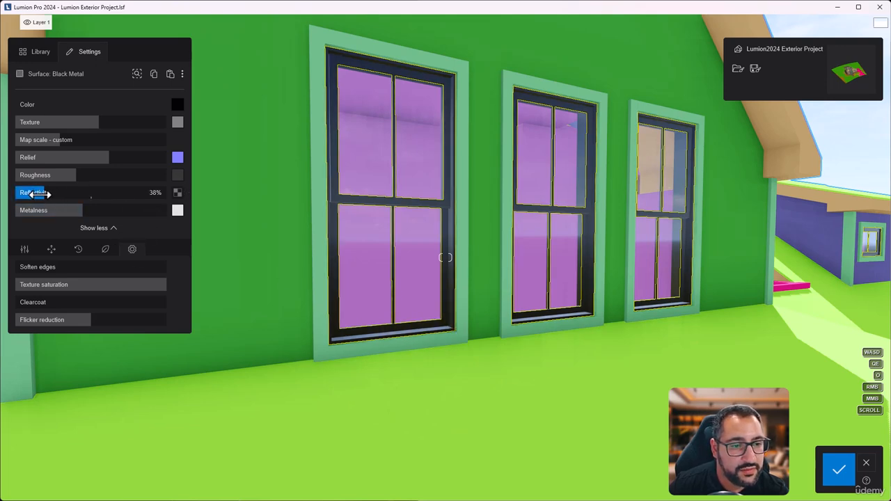
pyautogui.moveTo(40, 194); pyautogui.dragTo(34, 195)
pyautogui.moveTo(75, 176); pyautogui.dragTo(109, 176)
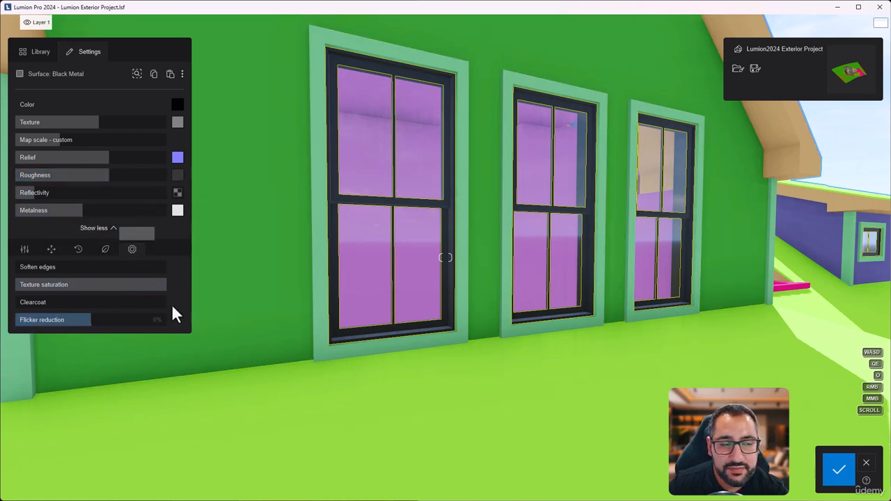
# Step: Try maximum emissive strength on the window frame metal together with a white color
pyautogui.scroll(-3, 104, 286)
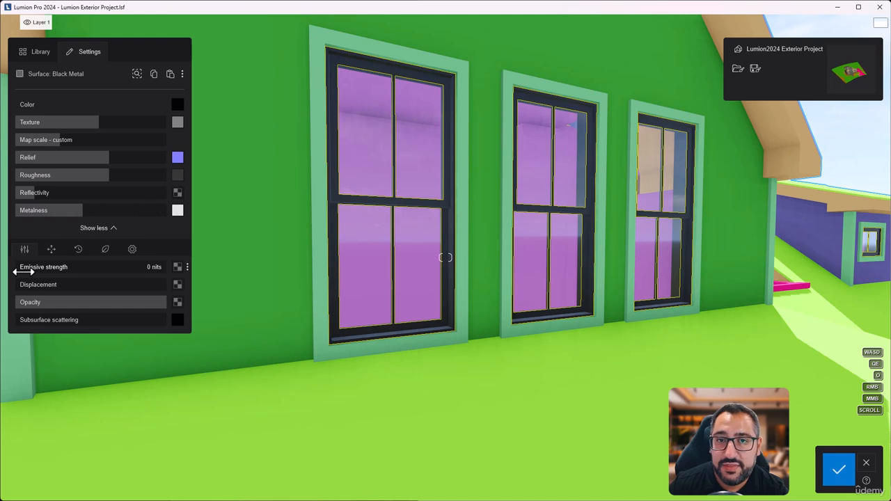
pyautogui.moveTo(31, 267)
pyautogui.mouseDown()
pyautogui.moveTo(278, 261)
pyautogui.moveTo(20, 267)
pyautogui.mouseUp()
pyautogui.moveTo(0, 295); pyautogui.dragTo(247, 276)
pyautogui.click(180, 106)
pyautogui.moveTo(234, 145); pyautogui.dragTo(193, 72)
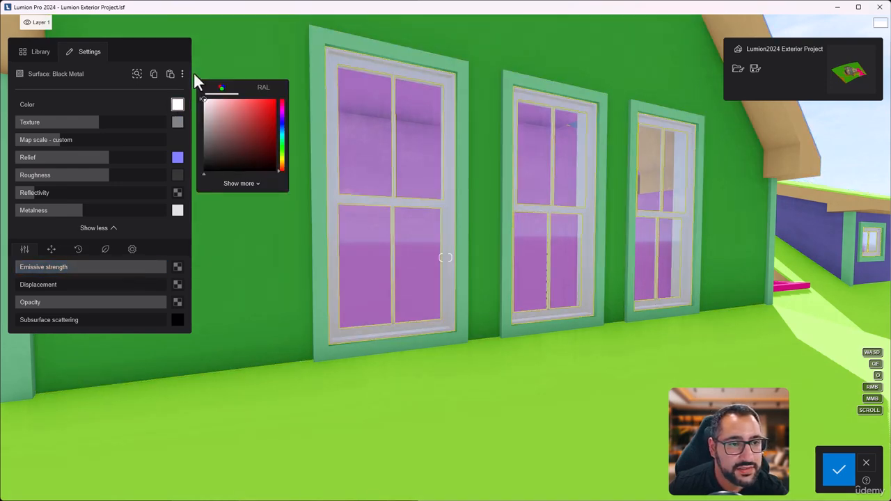
pyautogui.moveTo(155, 266); pyautogui.dragTo(209, 247)
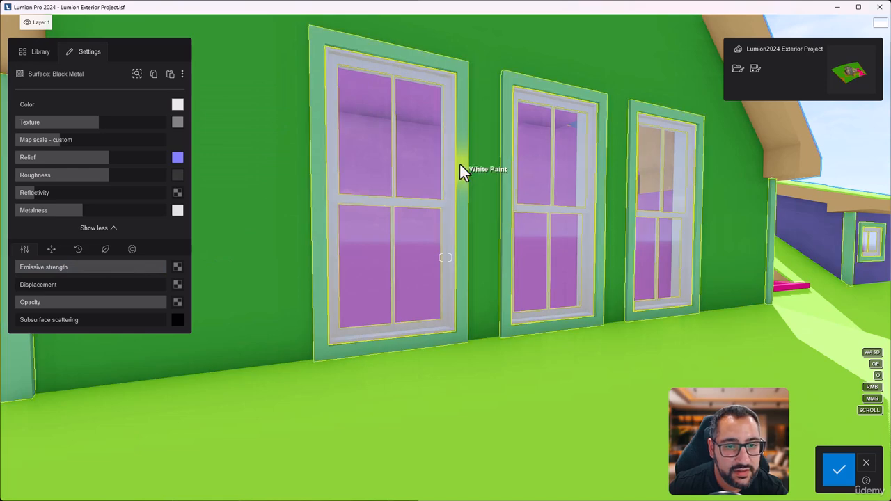
# Step: Return the frame metal's emissive strength to 0 nits and its color to black, keeping opacity at 100%
pyautogui.moveTo(157, 269); pyautogui.dragTo(16, 267)
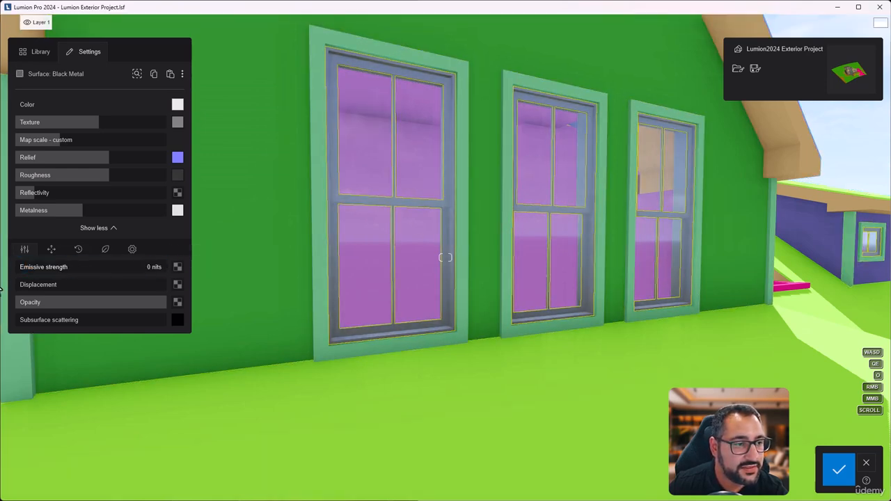
pyautogui.click(182, 106)
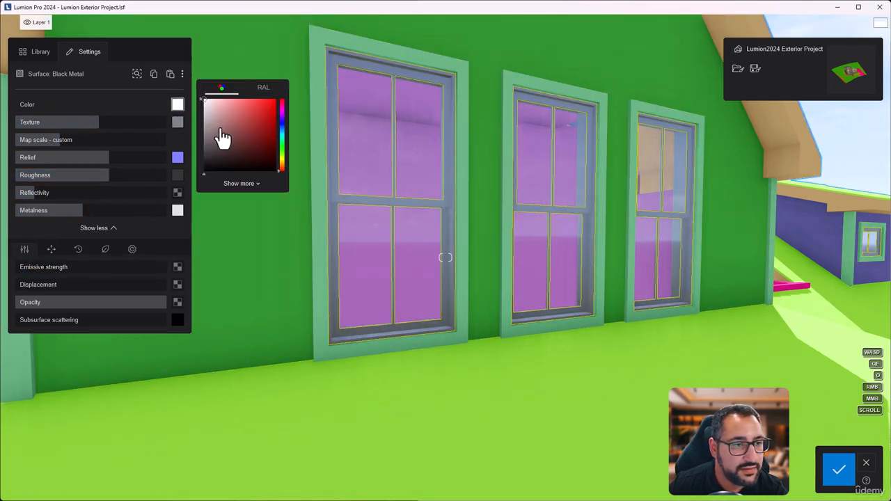
pyautogui.moveTo(221, 137); pyautogui.dragTo(144, 244)
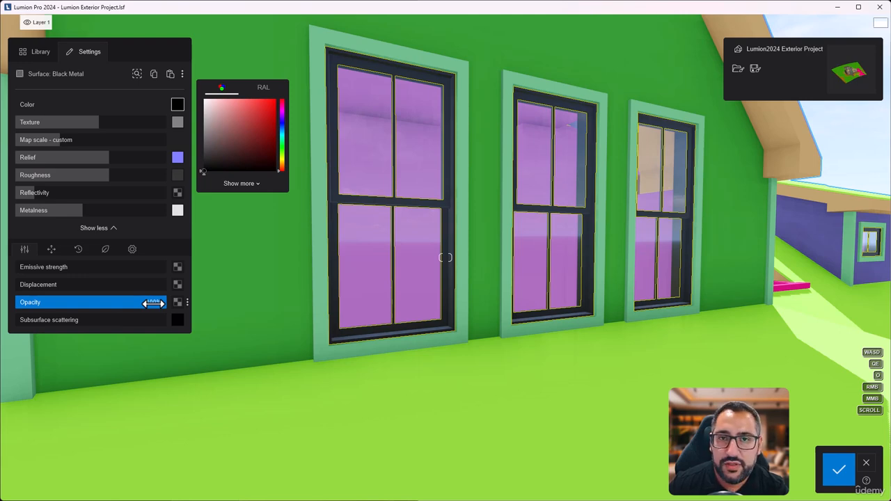
pyautogui.moveTo(153, 303); pyautogui.dragTo(214, 309)
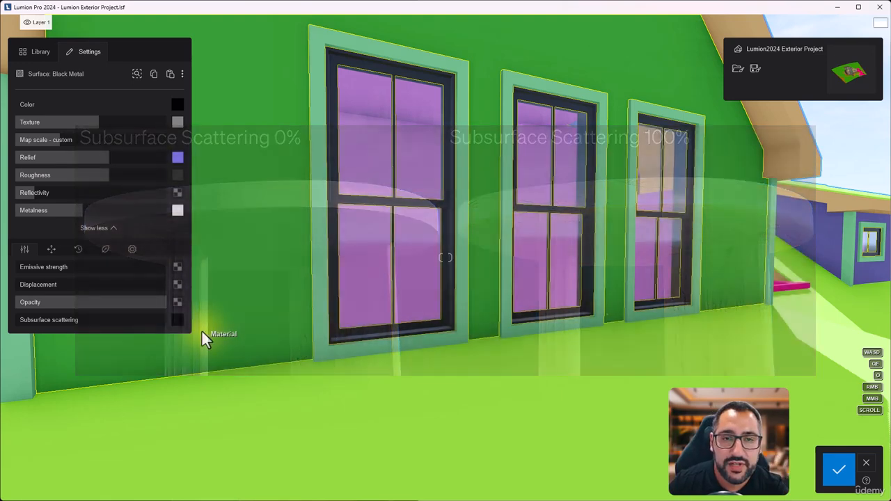
# Step: Test the X offset and pitch in the frame texture's UV coordinates up close, and rotate its heading slightly
pyautogui.click(51, 248)
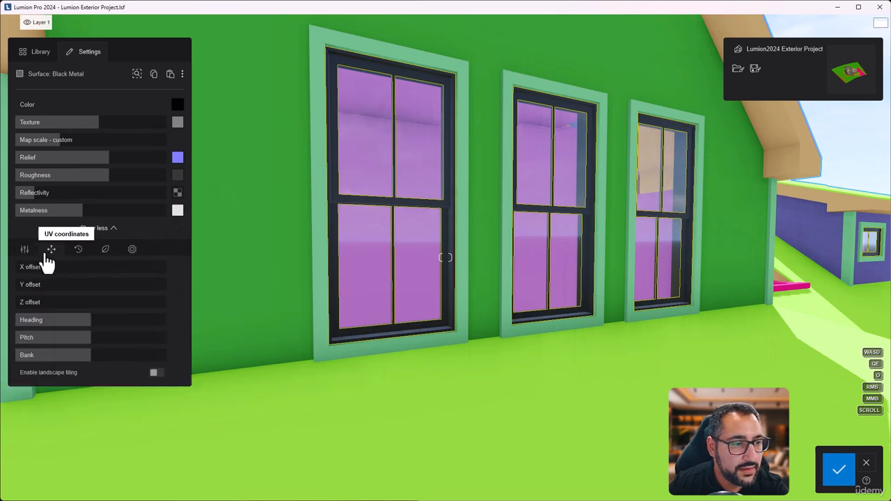
pyautogui.scroll(5, 487, 275)
pyautogui.press('w')
pyautogui.moveTo(389, 285); pyautogui.dragTo(491, 285, button='right')
pyautogui.moveTo(36, 266); pyautogui.dragTo(3, 301)
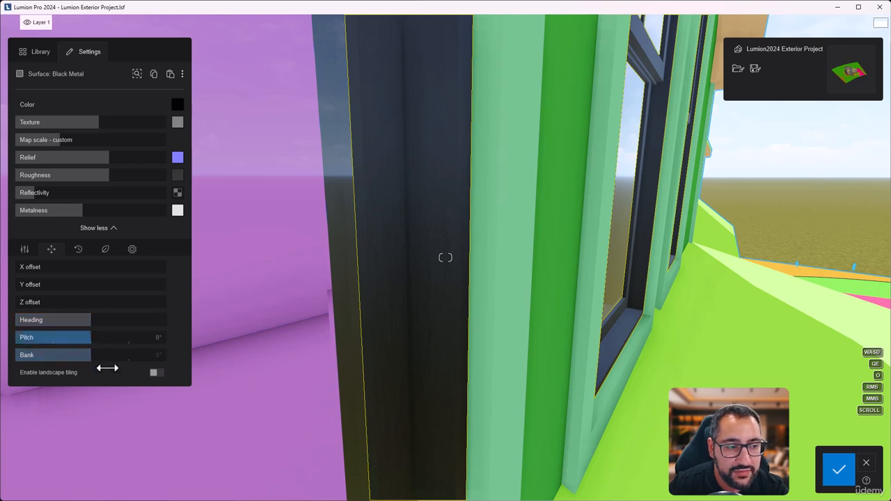
pyautogui.moveTo(95, 318); pyautogui.dragTo(117, 321)
pyautogui.moveTo(90, 338); pyautogui.dragTo(109, 338)
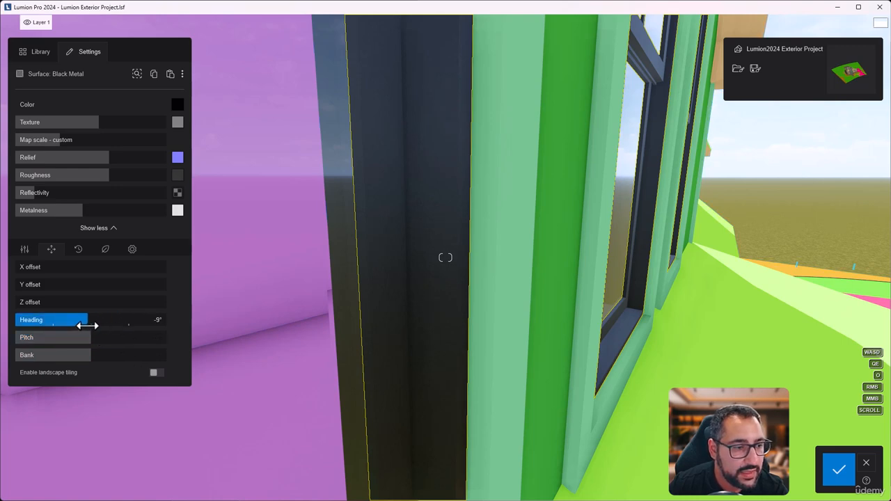
# Step: Open the frame metal's weathering settings and raise the weathering strength to its maximum
pyautogui.click(83, 253)
pyautogui.press('s')
pyautogui.press('s')
pyautogui.moveTo(512, 285); pyautogui.dragTo(394, 277, button='right')
pyautogui.press('w')
pyautogui.press('s')
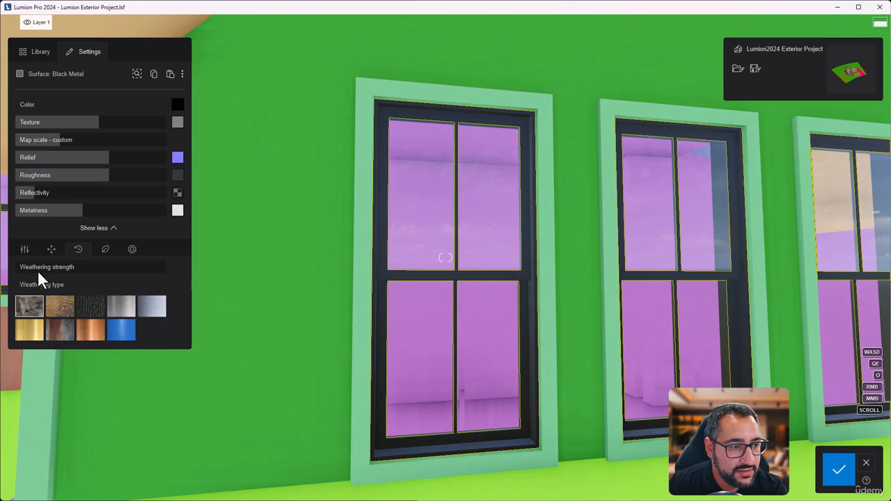
pyautogui.moveTo(38, 270); pyautogui.dragTo(239, 277)
pyautogui.press('w')
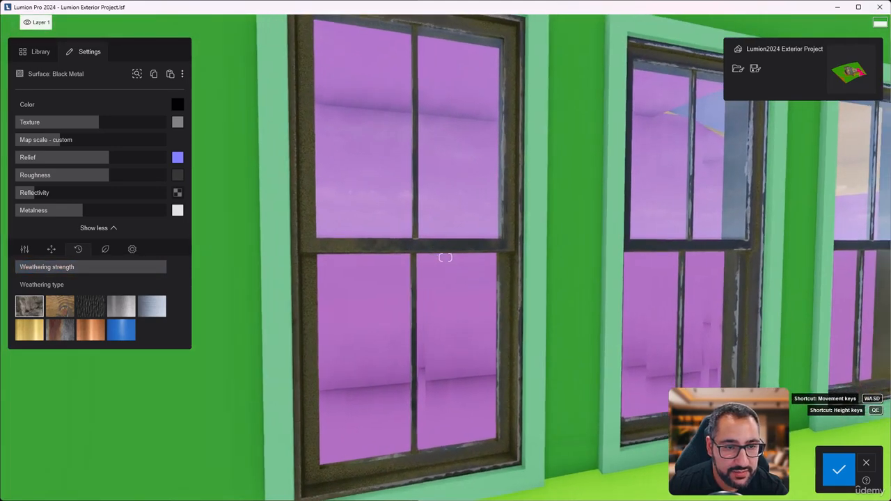
# Step: Compare the rusty metal and gold weathering types on the window frames, then switch back to the stone type
pyautogui.press('s')
pyautogui.moveTo(480, 226)
pyautogui.mouseDown(button='right')
pyautogui.moveTo(481, 202)
pyautogui.moveTo(439, 226)
pyautogui.moveTo(483, 237)
pyautogui.mouseUp(button='right')
pyautogui.press('d')
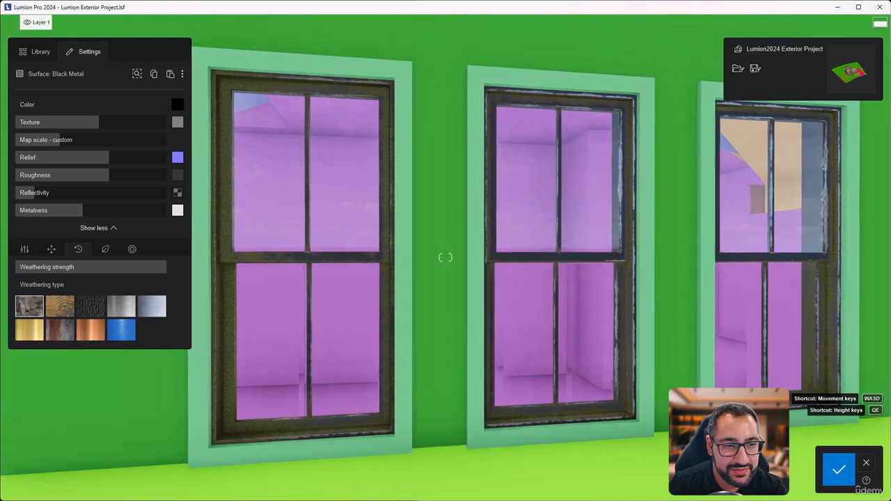
pyautogui.press('a')
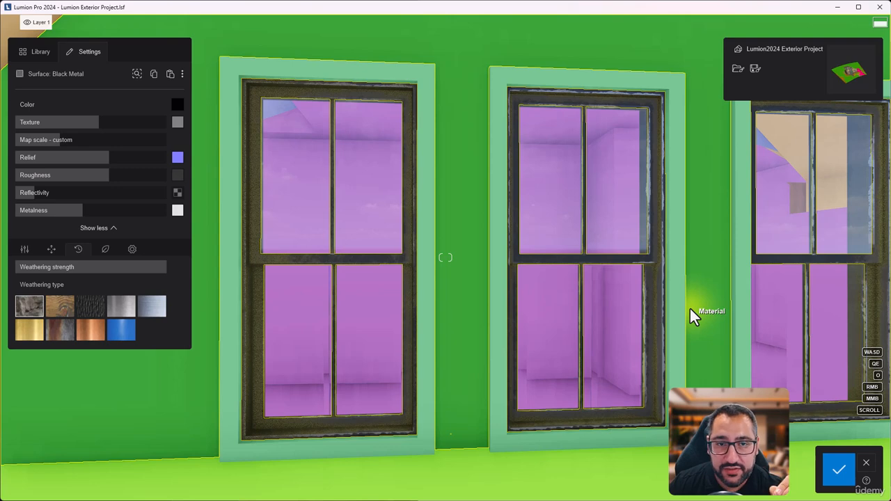
pyautogui.moveTo(690, 308); pyautogui.dragTo(757, 311, button='right')
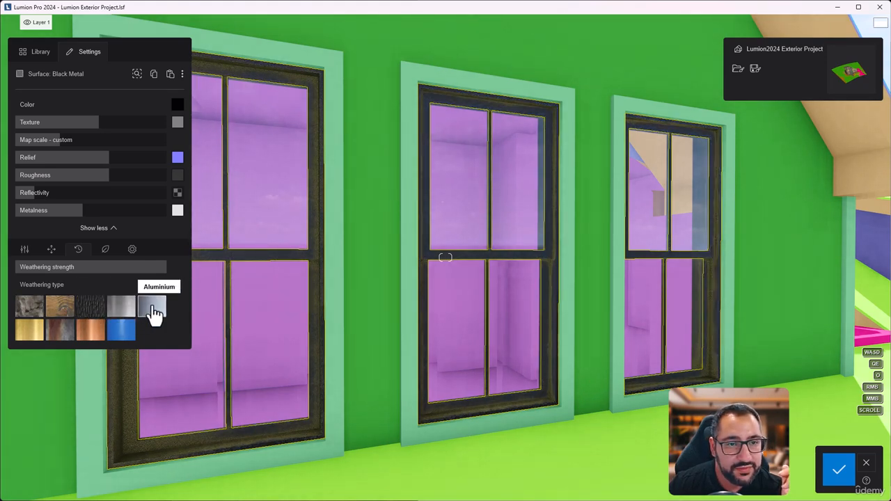
pyautogui.click(59, 335)
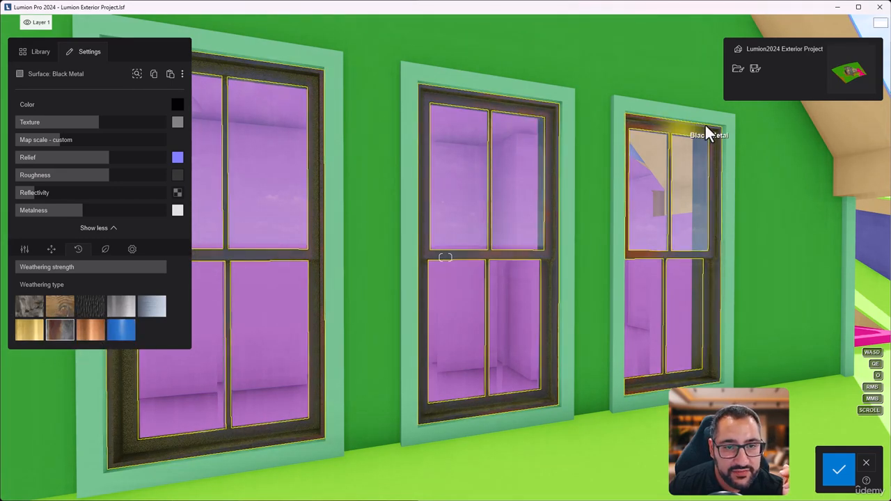
pyautogui.click(56, 325)
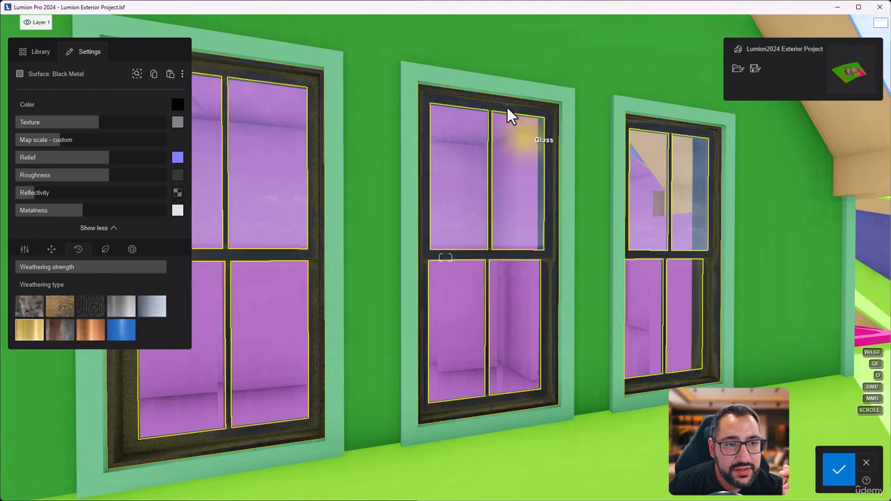
pyautogui.click(35, 311)
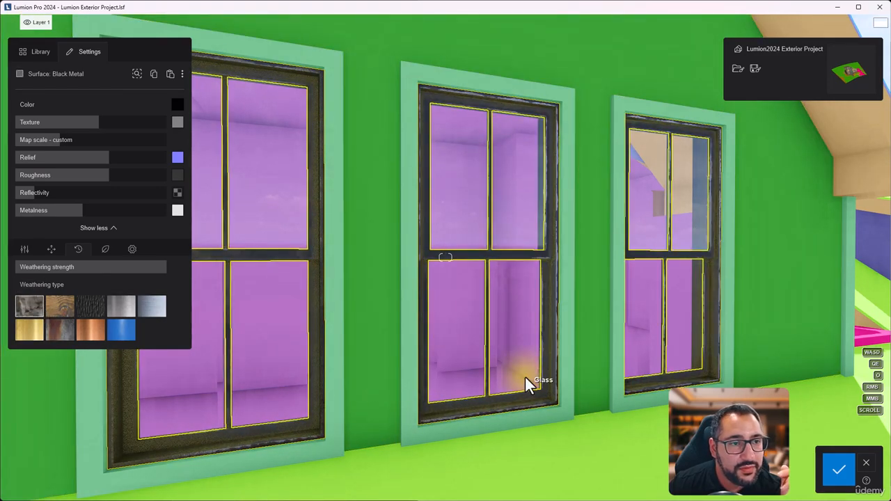
# Step: Inspect the weathered frame up close, reduce its weathering strength to about a third, and save the material
pyautogui.press('w')
pyautogui.moveTo(574, 367); pyautogui.dragTo(721, 380, button='right')
pyautogui.press('w')
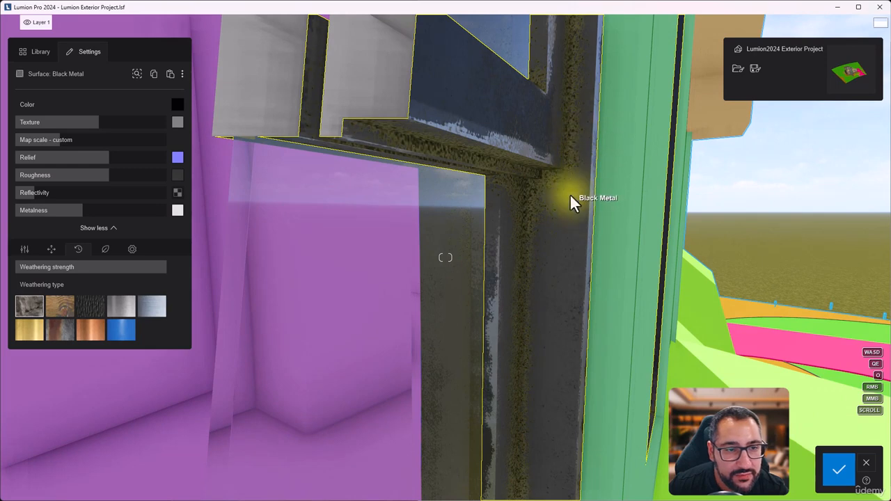
pyautogui.moveTo(159, 267); pyautogui.dragTo(78, 266)
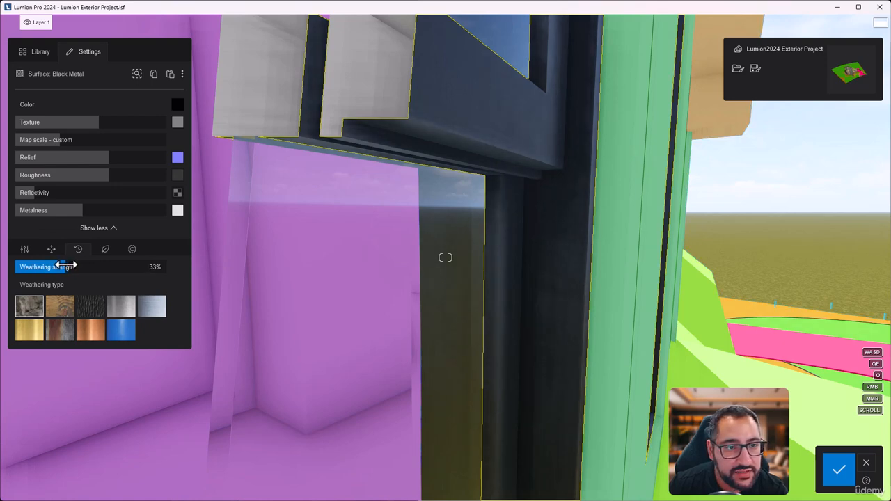
pyautogui.press('s')
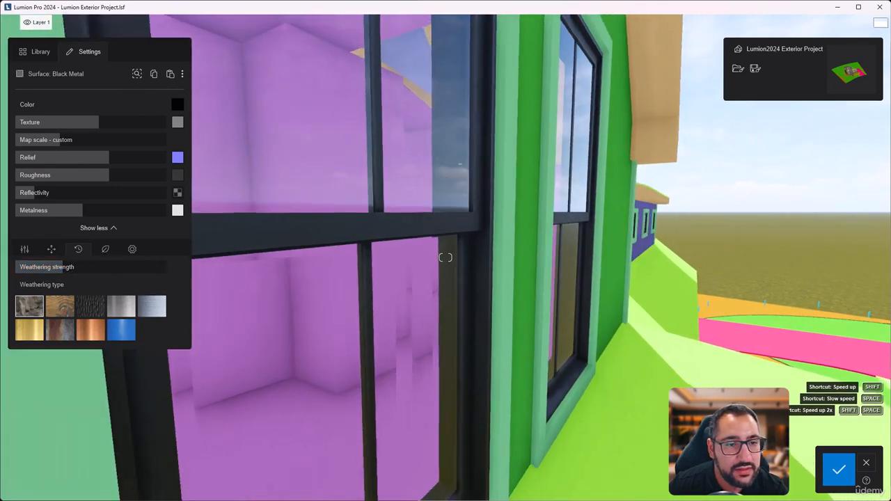
pyautogui.moveTo(592, 271); pyautogui.dragTo(362, 331, button='right')
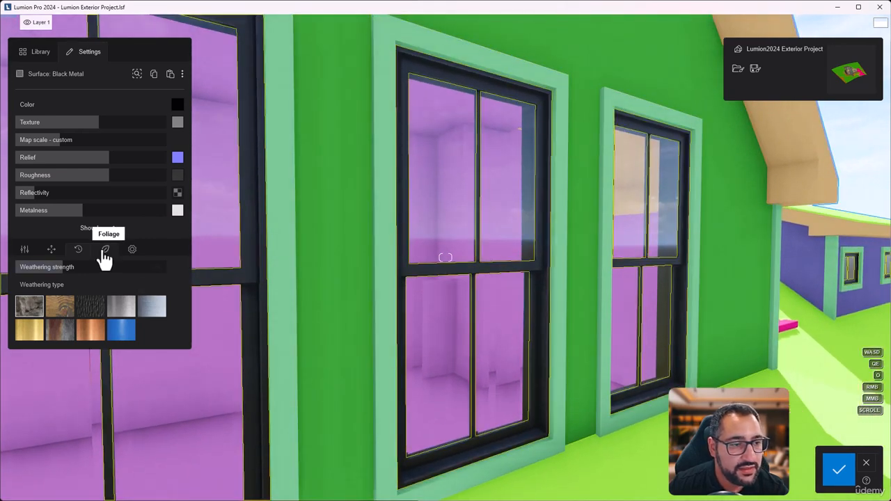
pyautogui.click(839, 469)
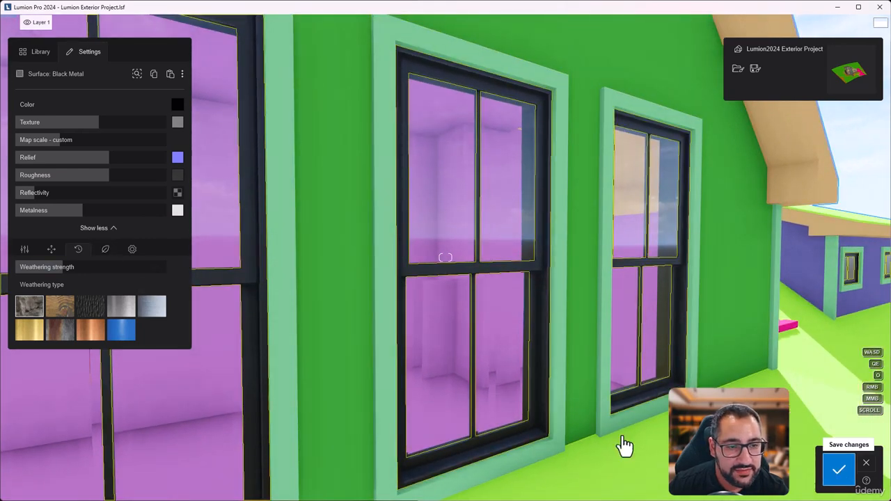
# Step: Select the Horizontal Wall surface on the house's brown gable side and open its foliage settings
pyautogui.press('s')
pyautogui.press('a')
pyautogui.moveTo(518, 369); pyautogui.dragTo(422, 376, button='right')
pyautogui.click(415, 319)
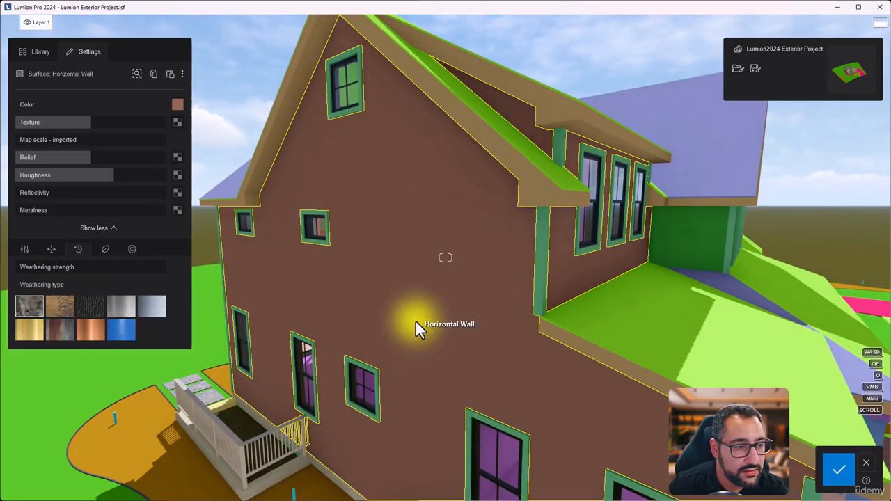
pyautogui.click(110, 253)
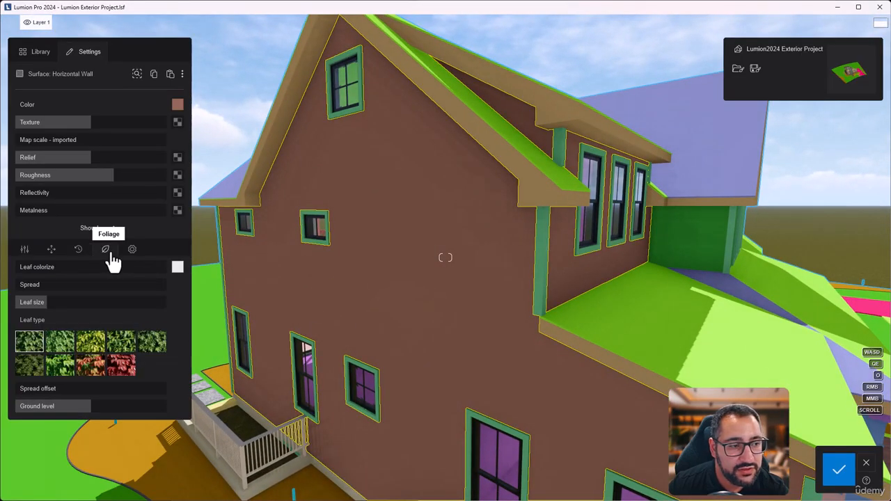
pyautogui.click(411, 299)
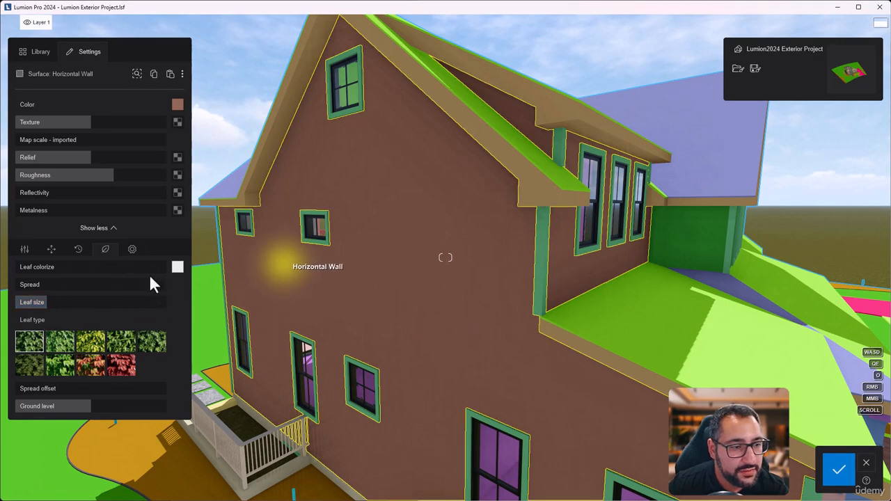
# Step: Try a foliage spread of about half on the Horizontal Wall surface and discard the change
pyautogui.moveTo(28, 286); pyautogui.dragTo(97, 284)
pyautogui.moveTo(31, 267); pyautogui.dragTo(66, 271)
pyautogui.moveTo(0, 286); pyautogui.dragTo(1, 287)
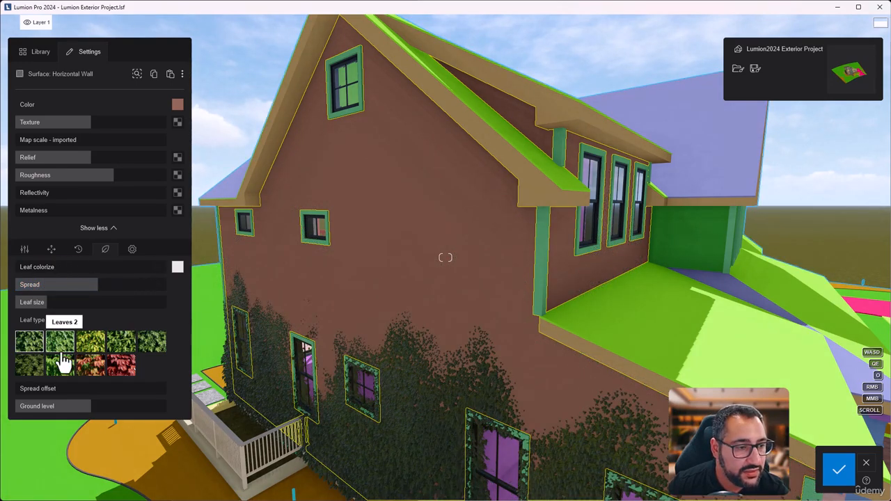
pyautogui.click(867, 464)
# Step: Select the Black Metal surface on an upper window frame and open its edge softening, saturation and clearcoat settings
pyautogui.press('w')
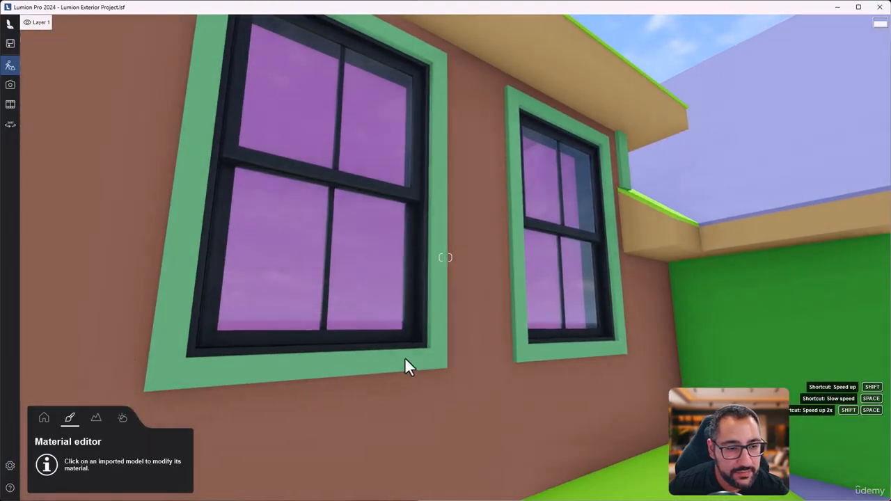
pyautogui.click(409, 341)
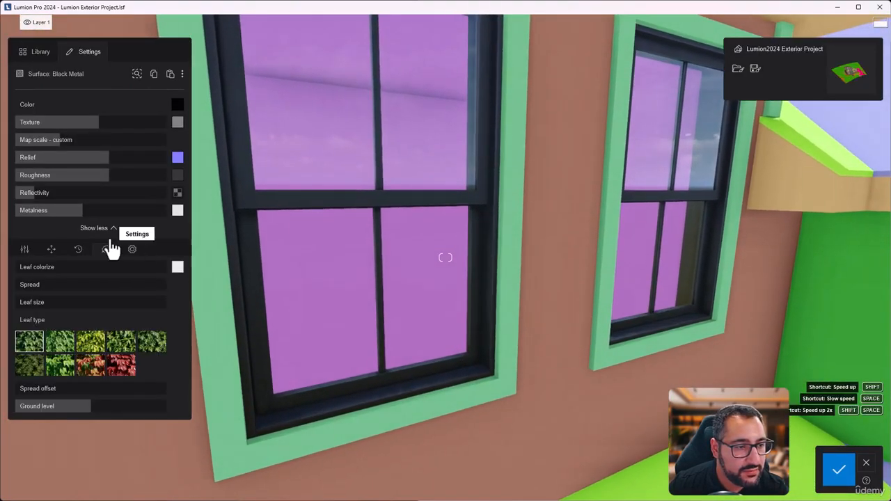
pyautogui.click(133, 252)
# Step: Soften the edges of the Black Metal window frame to about 10%, checking the result on the sill corner up close
pyautogui.press('a')
pyautogui.moveTo(509, 332); pyautogui.dragTo(620, 389, button='right')
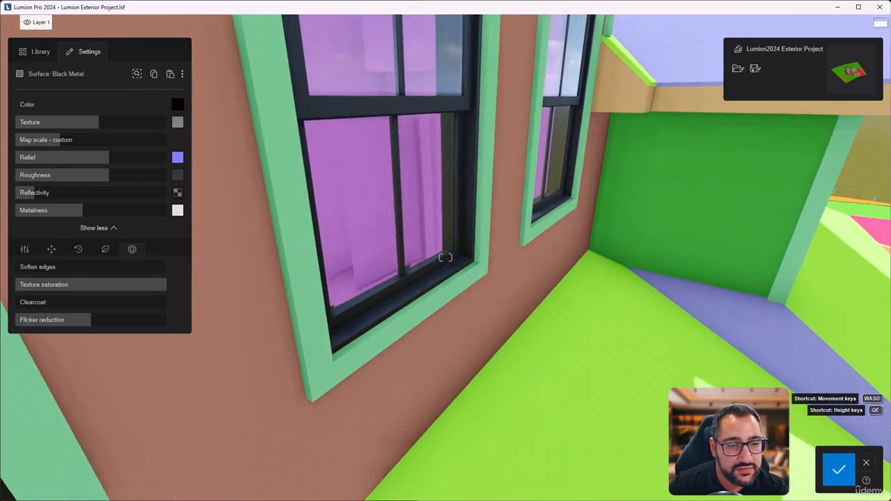
pyautogui.press('w')
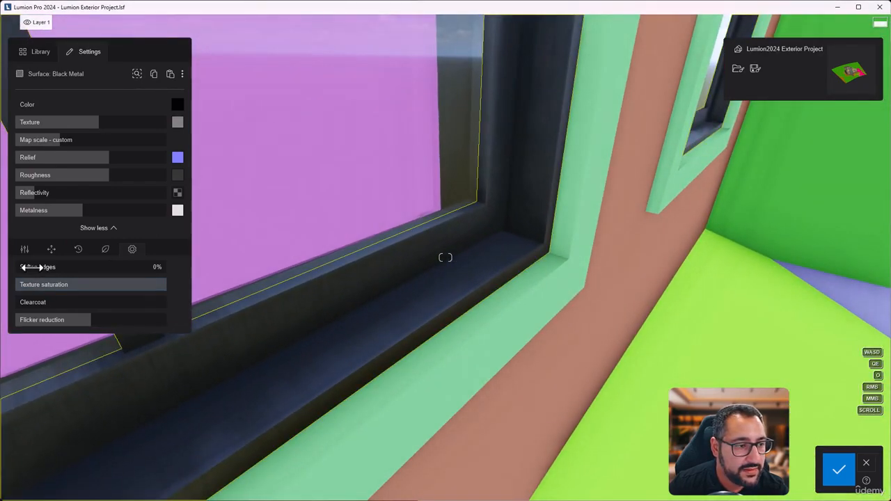
pyautogui.press('w')
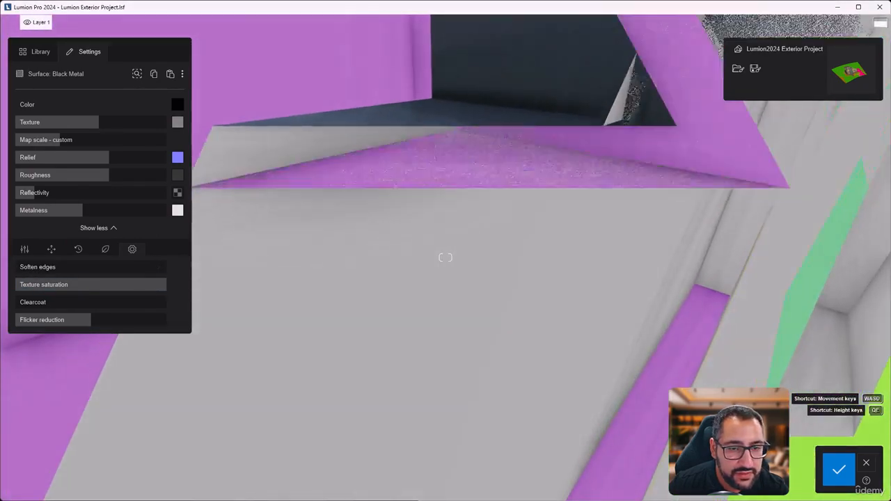
pyautogui.press('s')
pyautogui.moveTo(475, 328)
pyautogui.mouseDown(button='right')
pyautogui.moveTo(497, 332)
pyautogui.moveTo(480, 330)
pyautogui.mouseUp(button='right')
pyautogui.press('s')
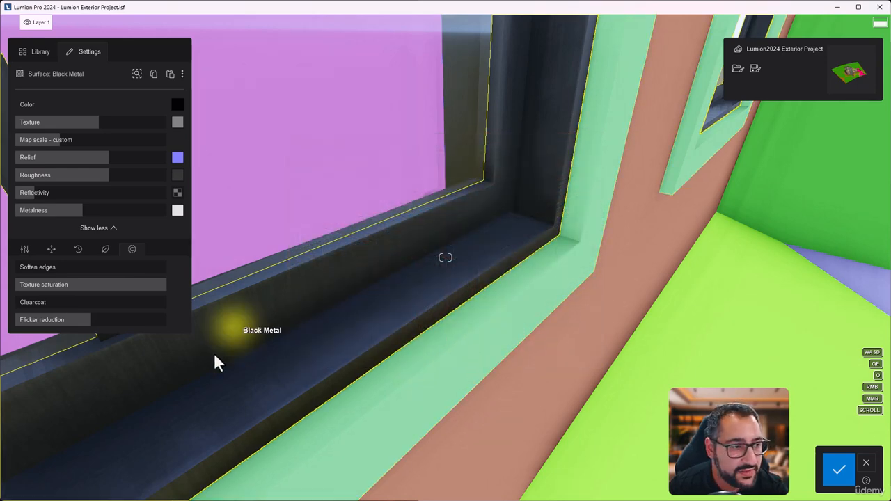
pyautogui.moveTo(21, 267); pyautogui.dragTo(27, 271)
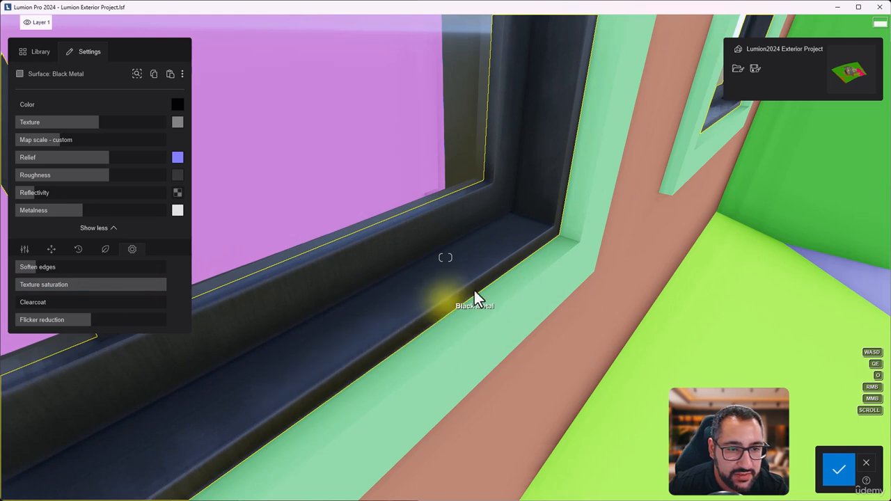
pyautogui.moveTo(28, 266)
pyautogui.mouseDown()
pyautogui.moveTo(15, 267)
pyautogui.moveTo(33, 271)
pyautogui.mouseUp()
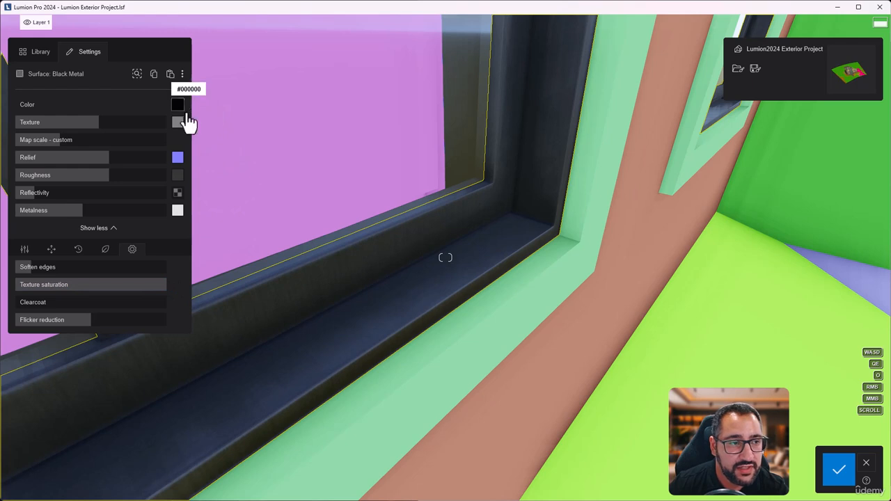
pyautogui.moveTo(180, 130)
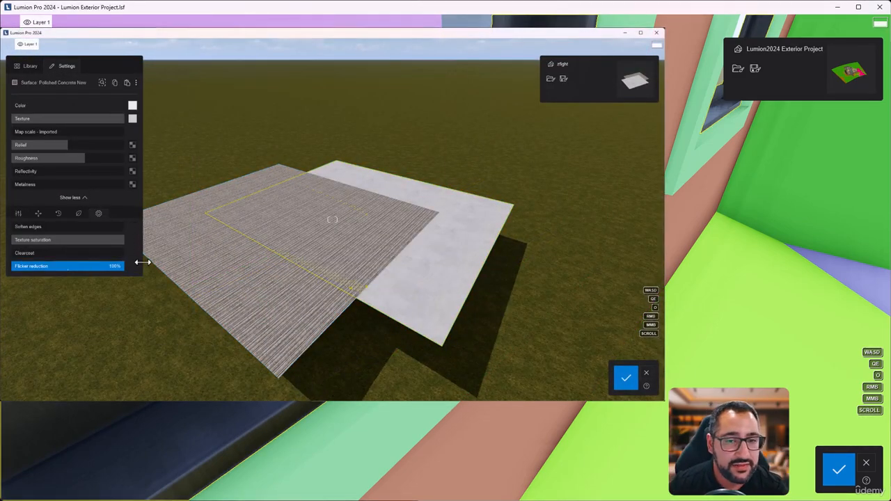
pyautogui.press('s')
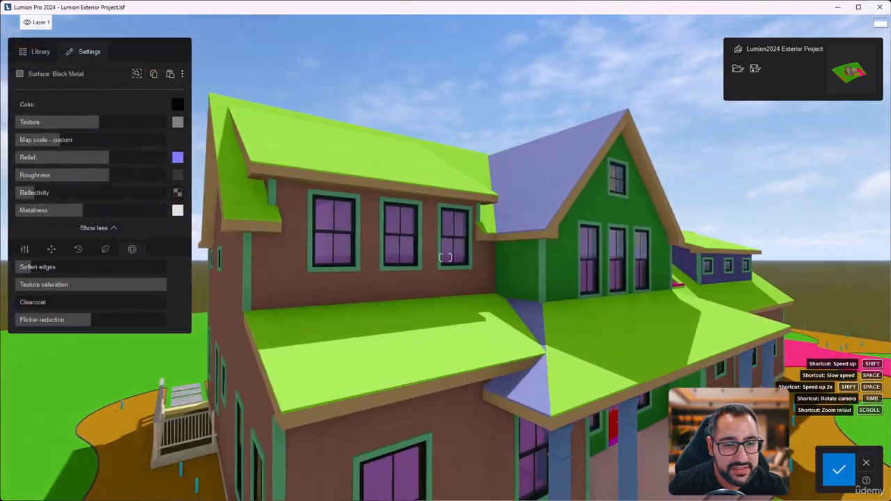